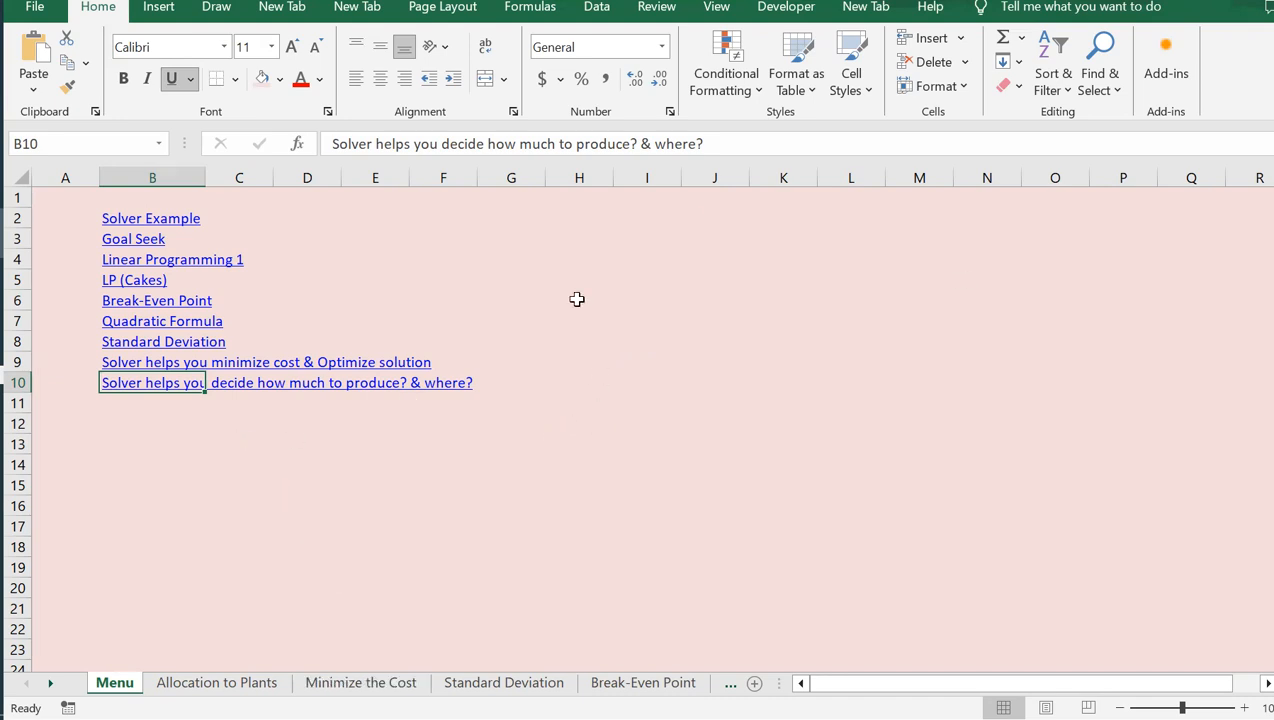
# Open the Allocation to Plants sheet through the menu link "Solver helps you decide how much to produce? & where?"
pyautogui.click(255, 395)
pyautogui.click(153, 404)
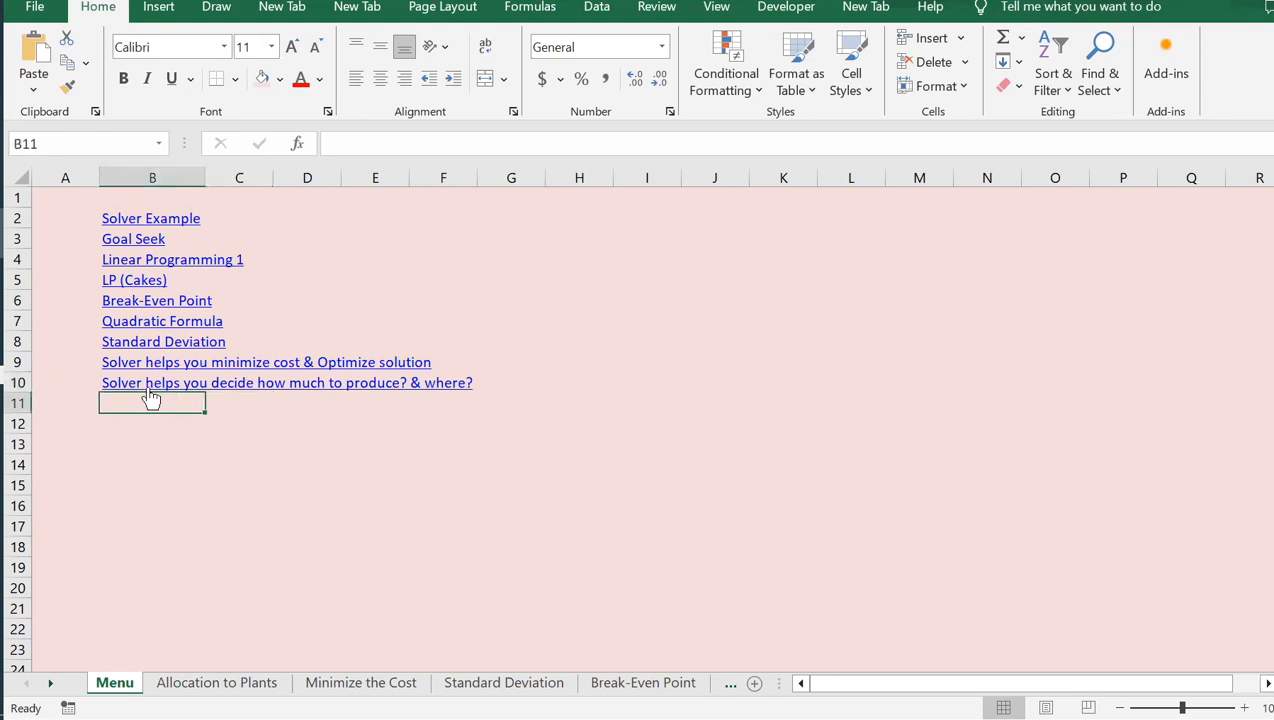
pyautogui.click(148, 387)
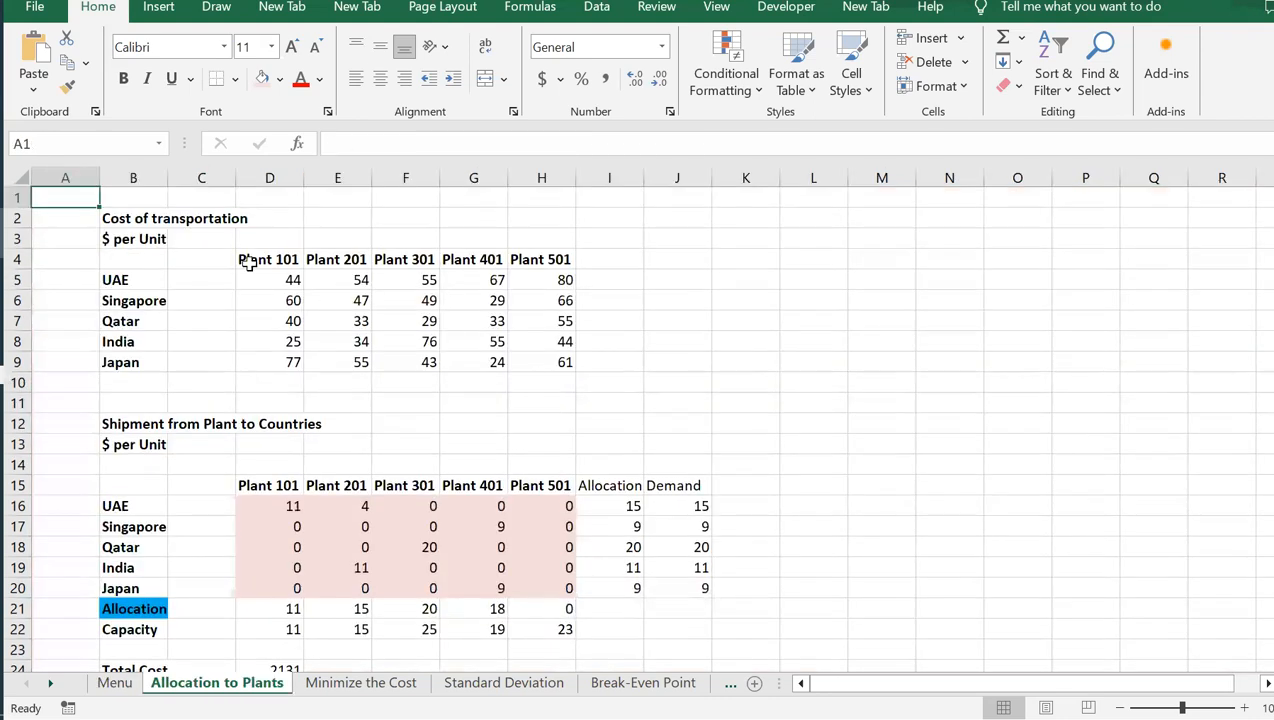
# Examine the plant headings in D4:H4 and the per-unit transportation costs in D5:H9
pyautogui.click(256, 254)
pyautogui.moveTo(256, 254); pyautogui.dragTo(529, 259)
pyautogui.click(529, 259)
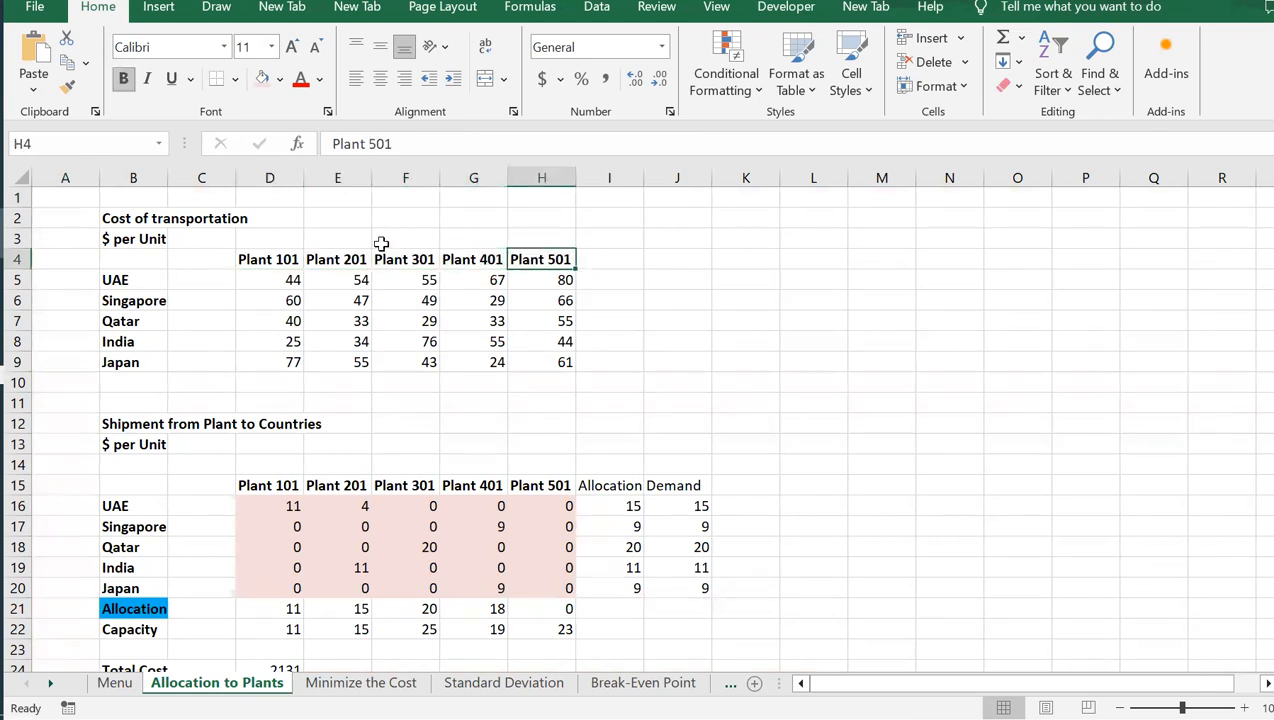
pyautogui.click(259, 258)
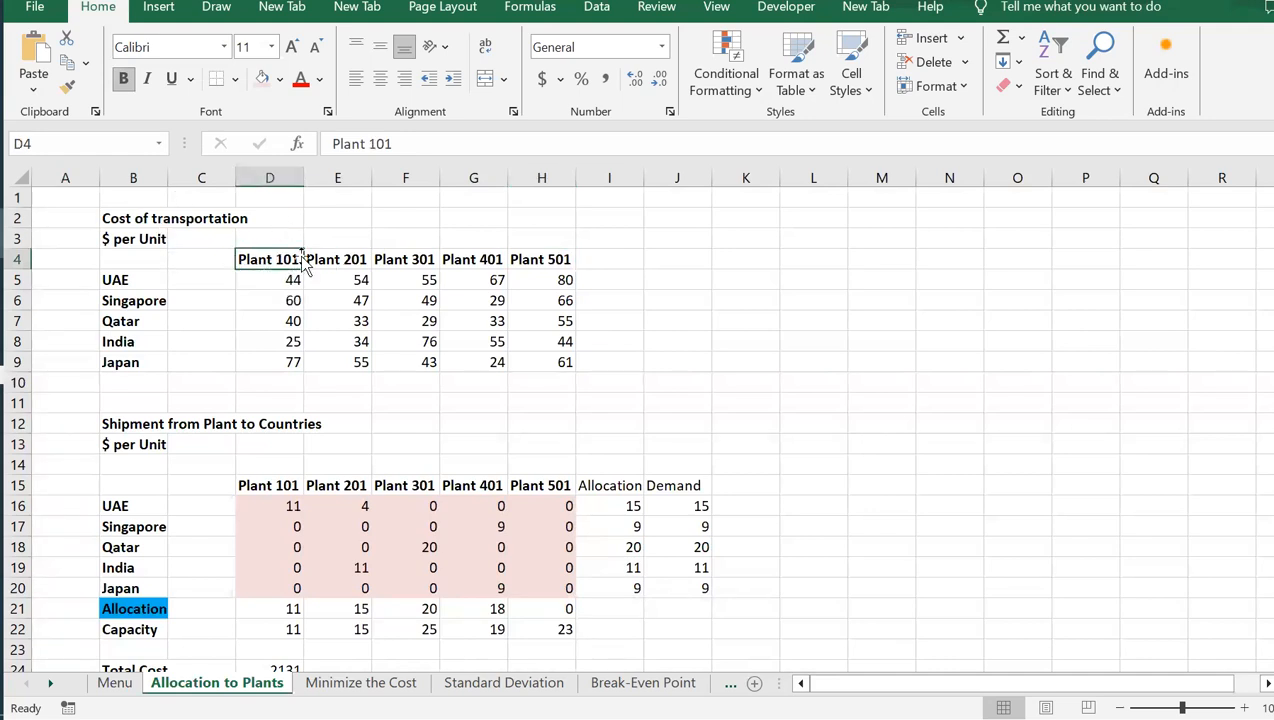
pyautogui.click(279, 280)
pyautogui.moveTo(279, 280); pyautogui.dragTo(529, 364)
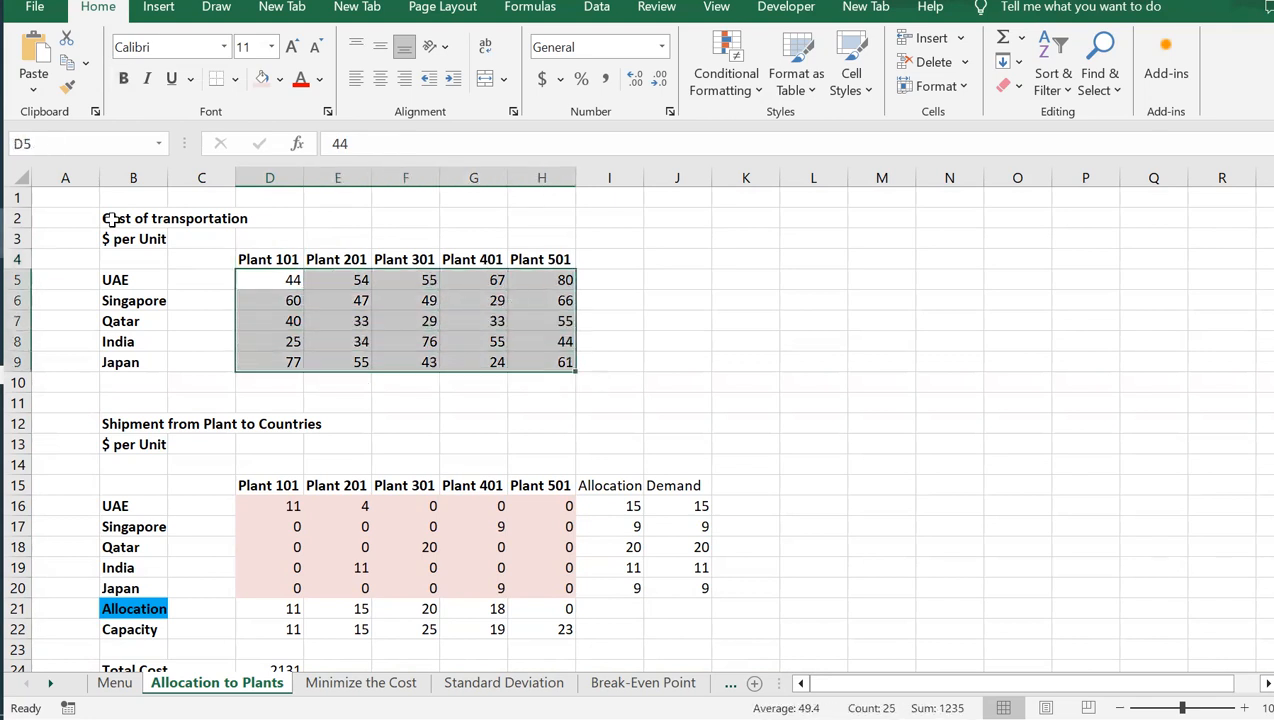
pyautogui.click(293, 230)
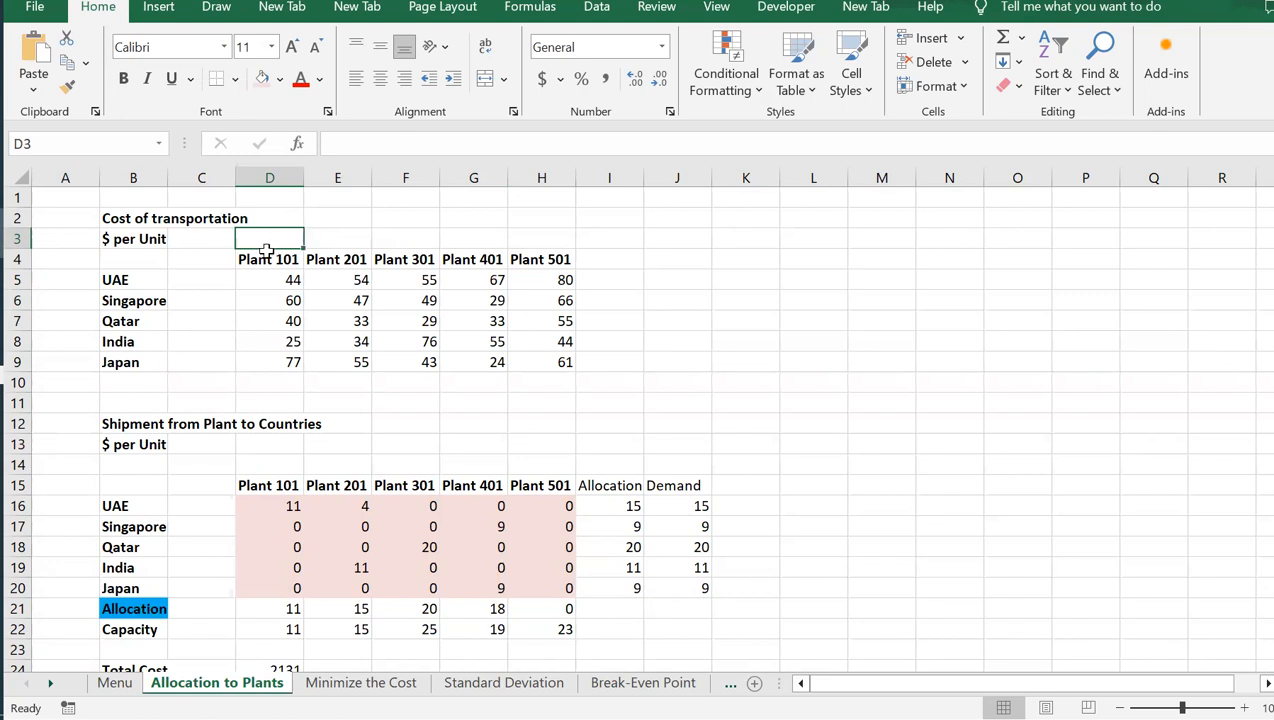
pyautogui.click(264, 259)
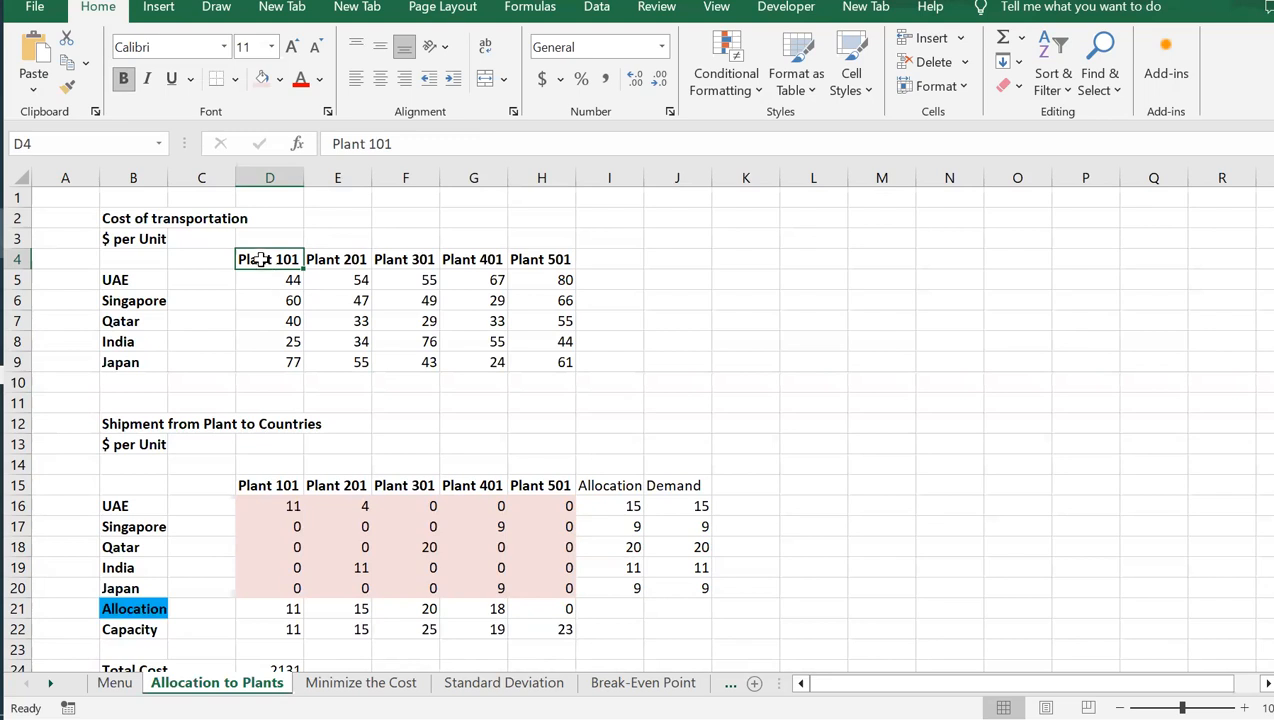
pyautogui.moveTo(264, 259); pyautogui.dragTo(563, 252)
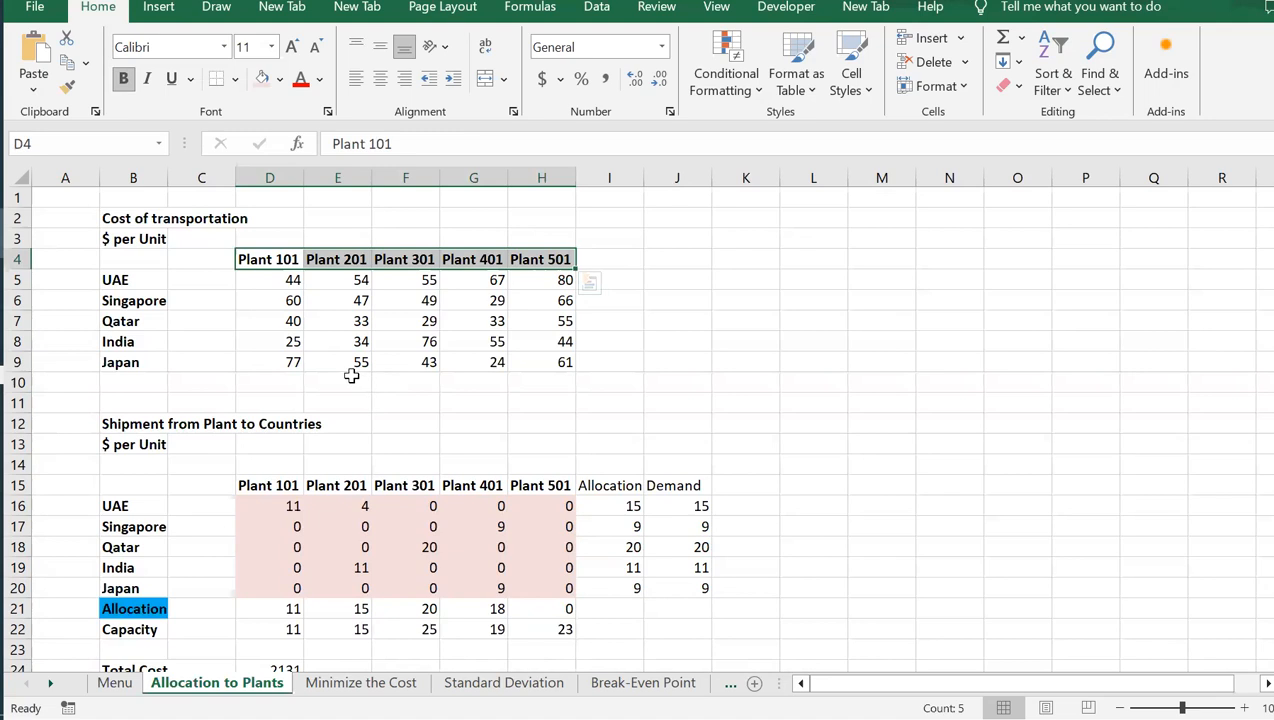
# Review the shipment table in D15:H20, the demand in J16:J20 and the country names in both tables
pyautogui.click(258, 503)
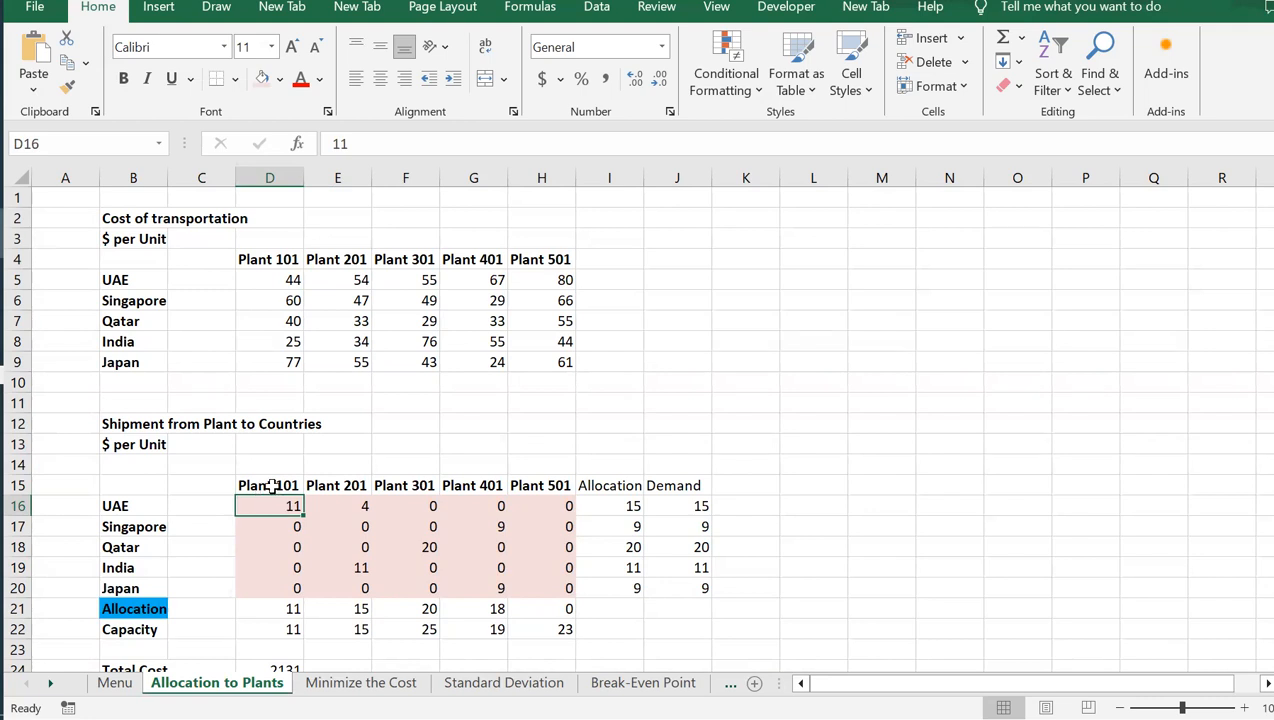
pyautogui.moveTo(270, 485); pyautogui.dragTo(553, 584)
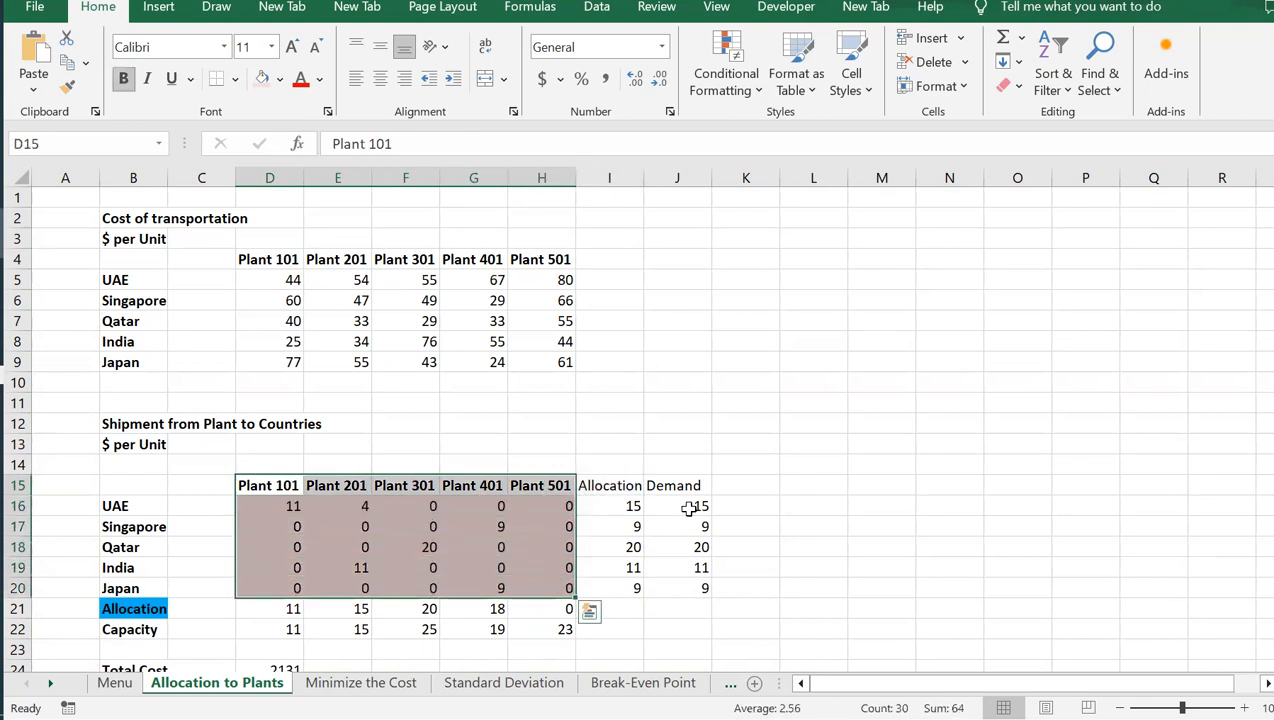
pyautogui.moveTo(684, 506); pyautogui.dragTo(686, 588)
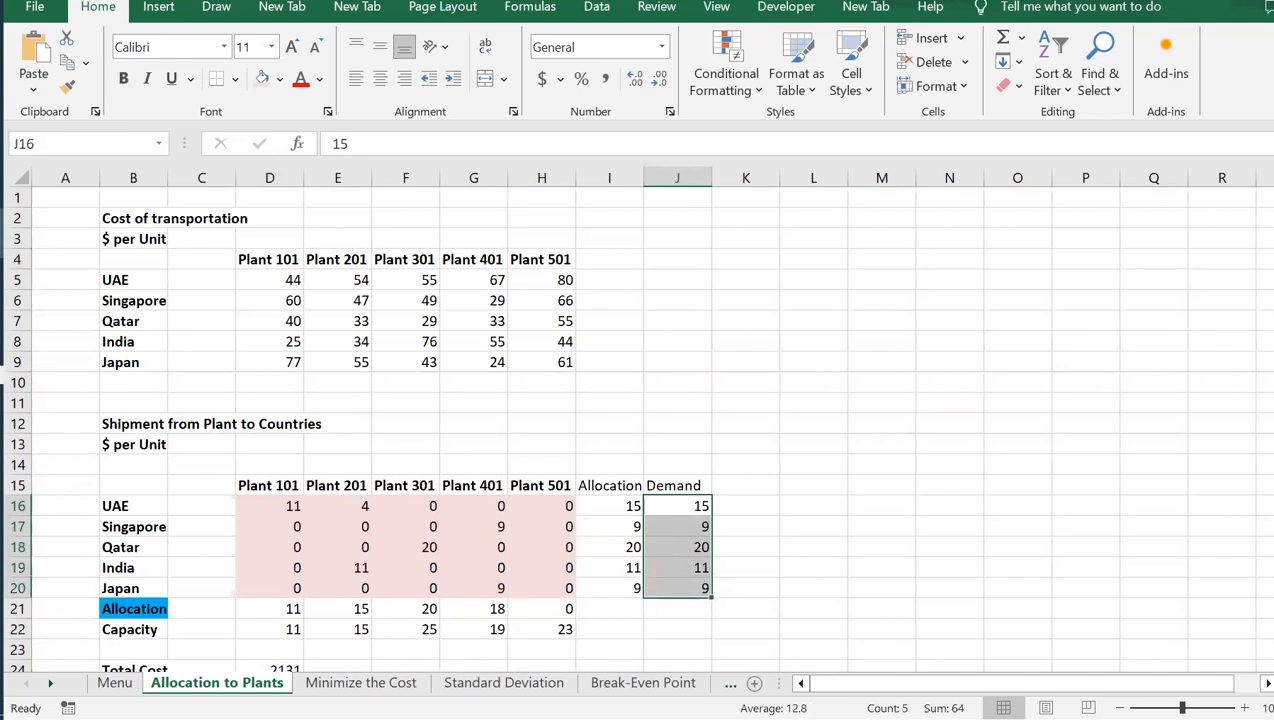
pyautogui.moveTo(125, 505); pyautogui.dragTo(147, 585)
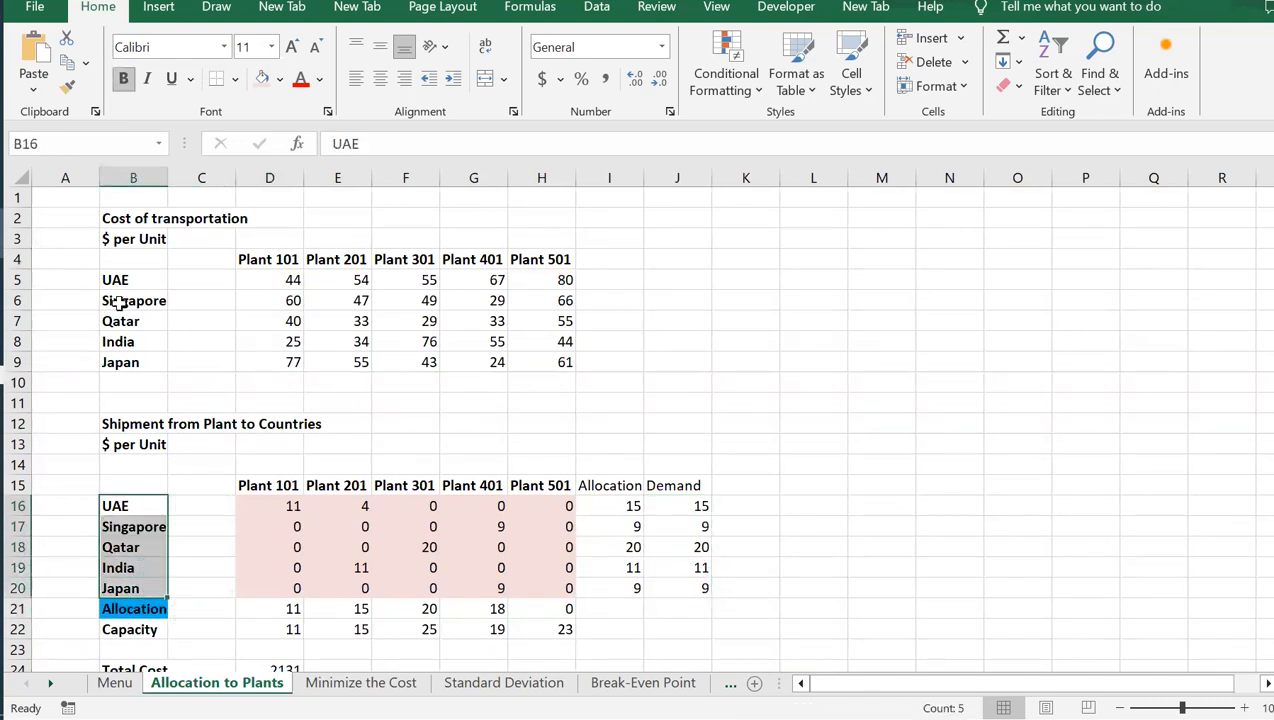
pyautogui.moveTo(121, 276); pyautogui.dragTo(126, 353)
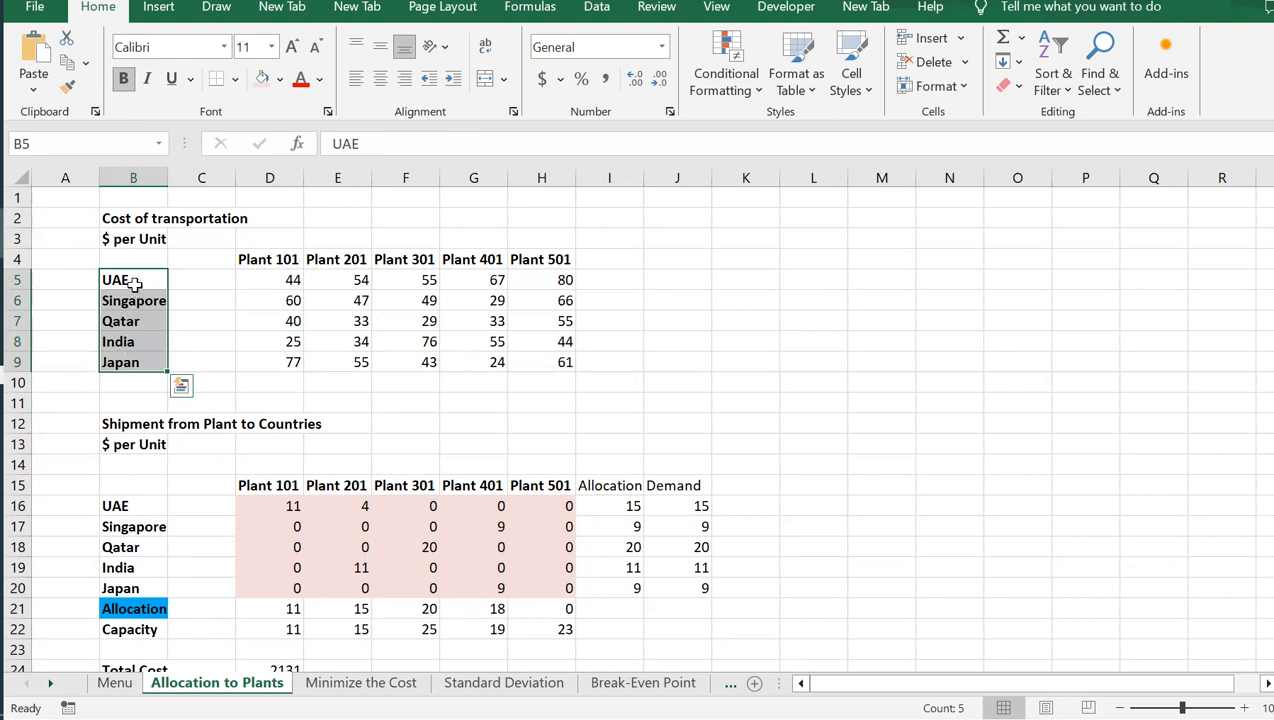
# Examine the cost of shipping a unit from each plant to the countries, focusing on the UAE row
pyautogui.moveTo(262, 262); pyautogui.dragTo(540, 275)
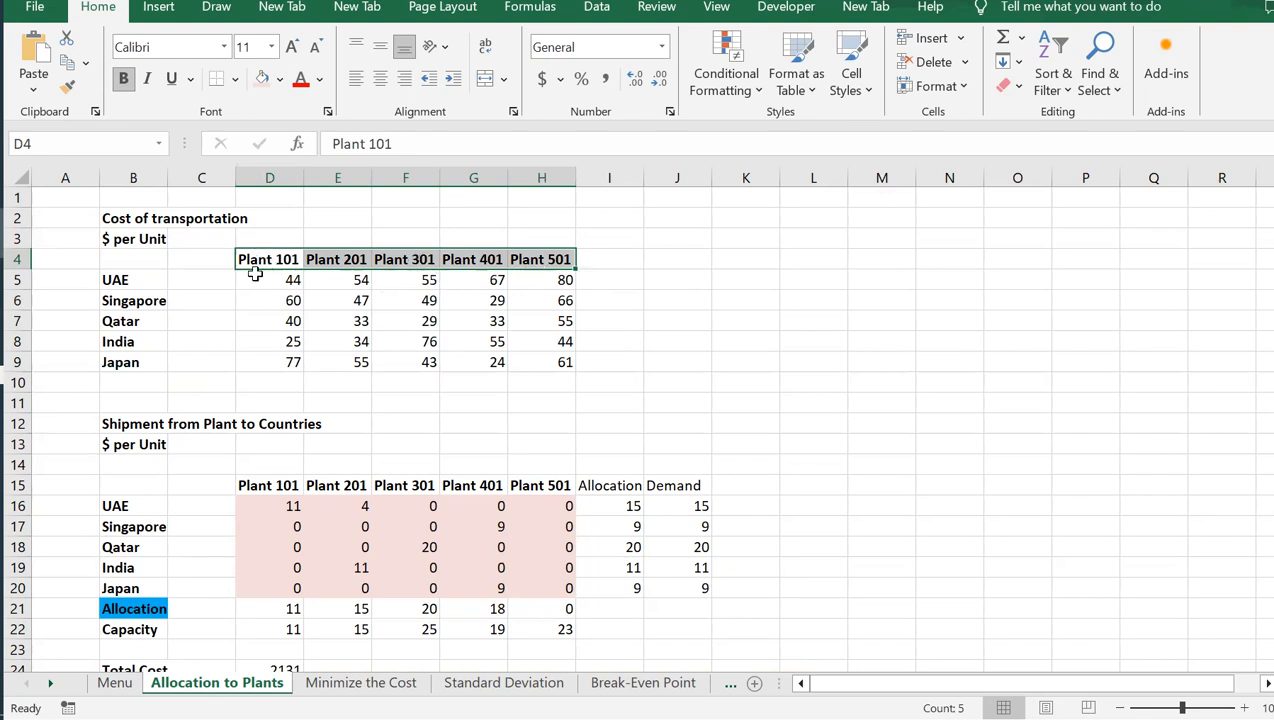
pyautogui.click(290, 280)
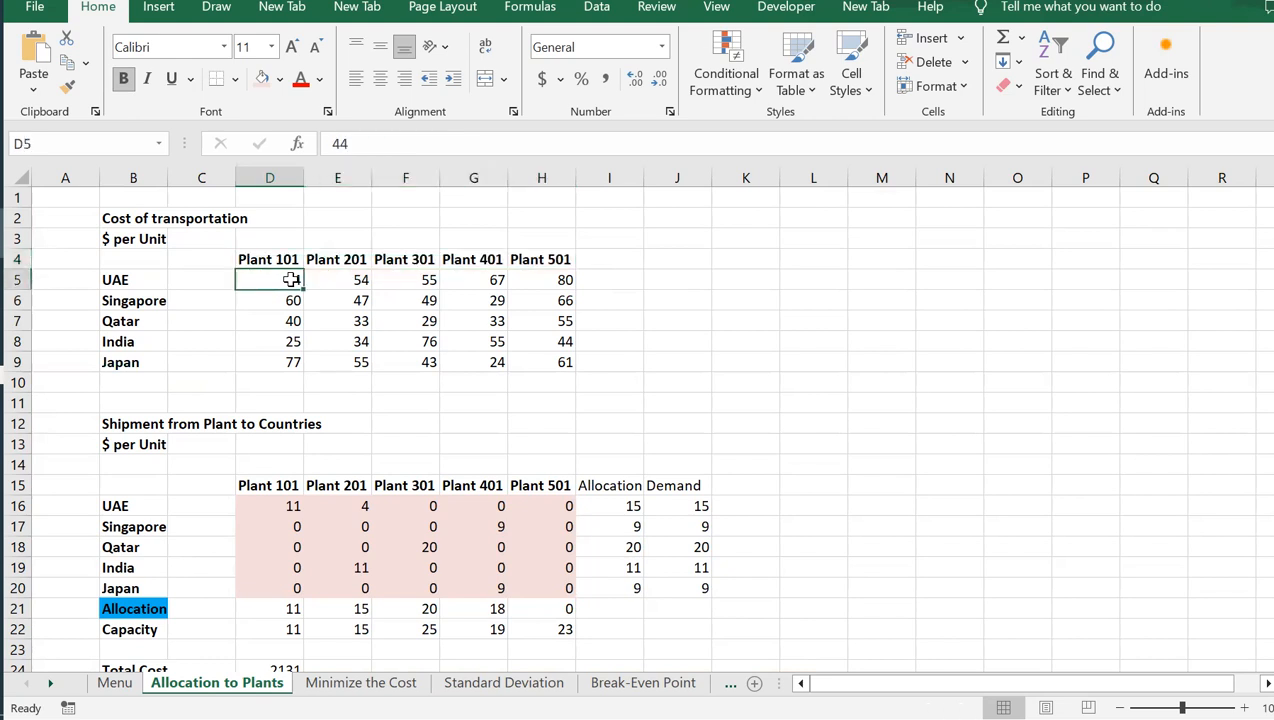
pyautogui.moveTo(266, 279); pyautogui.dragTo(551, 370)
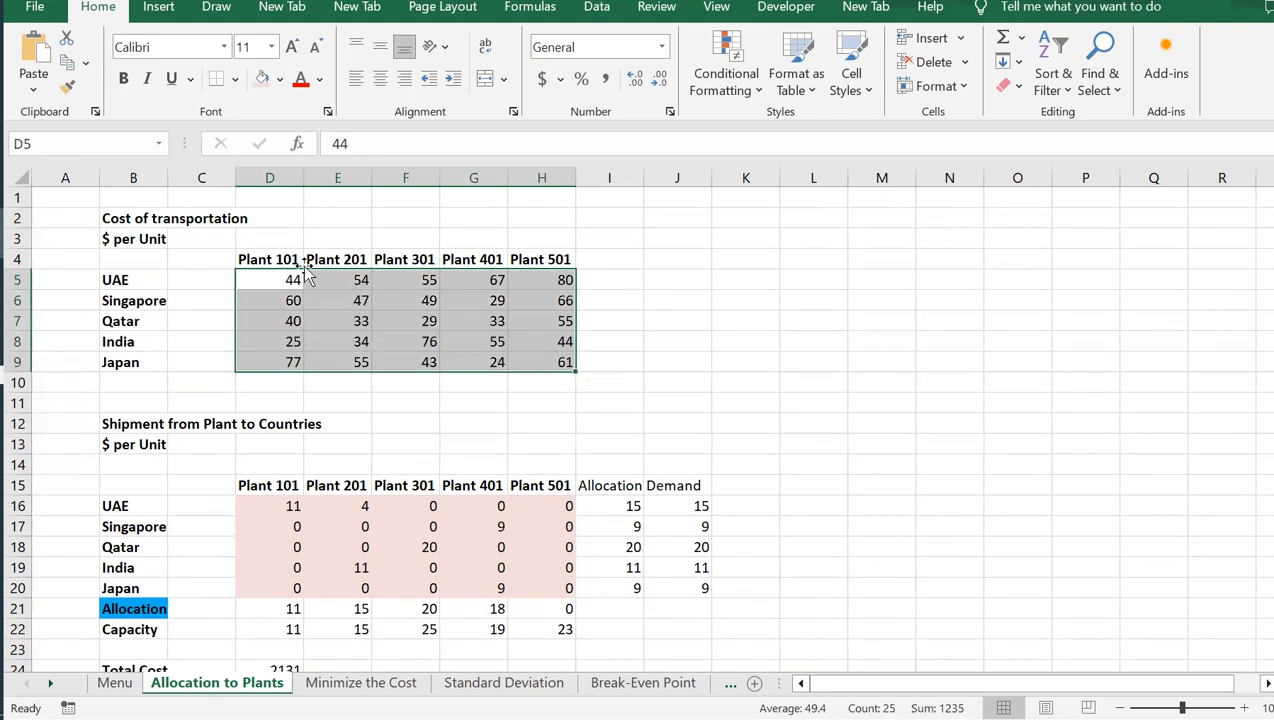
pyautogui.click(276, 280)
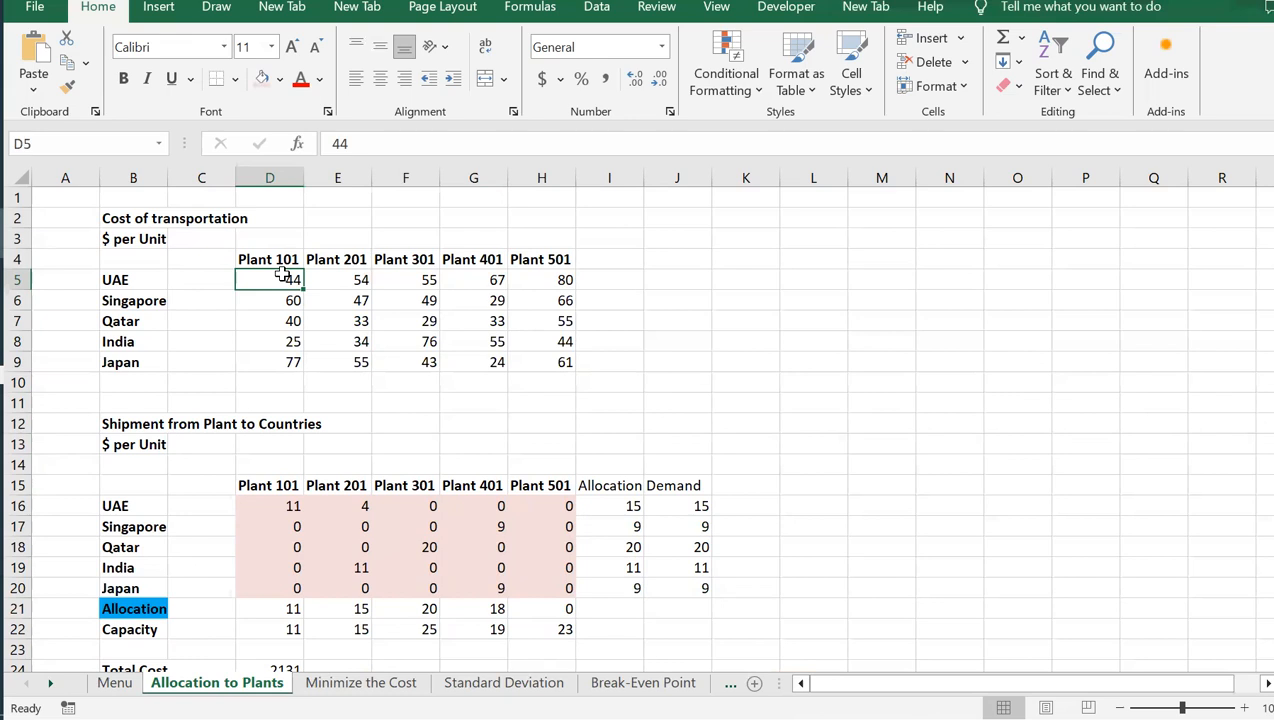
pyautogui.click(136, 276)
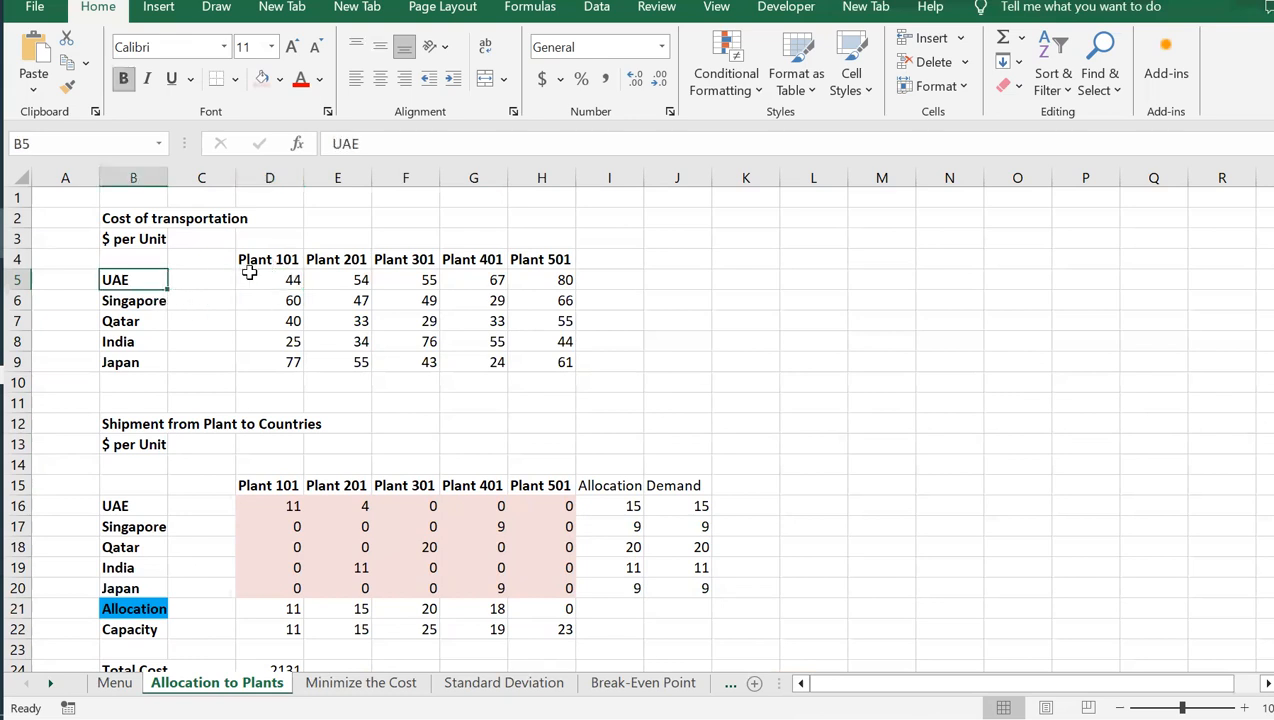
pyautogui.click(287, 279)
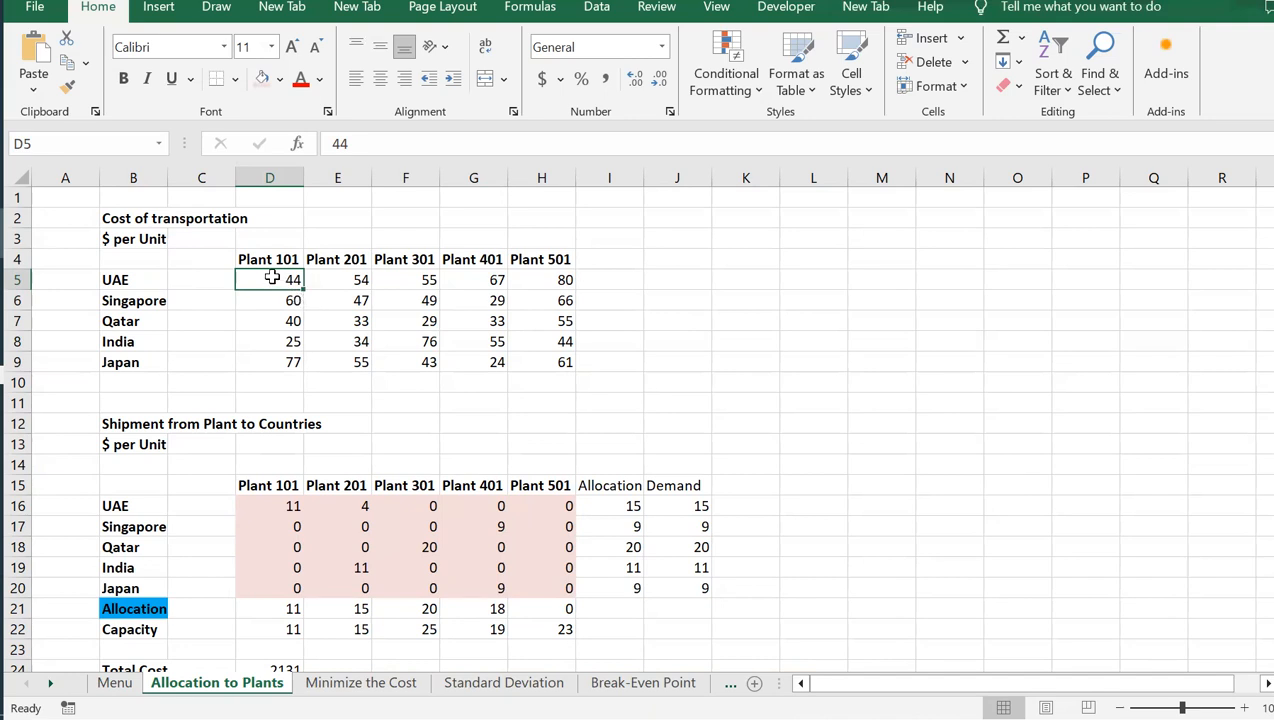
pyautogui.click(357, 279)
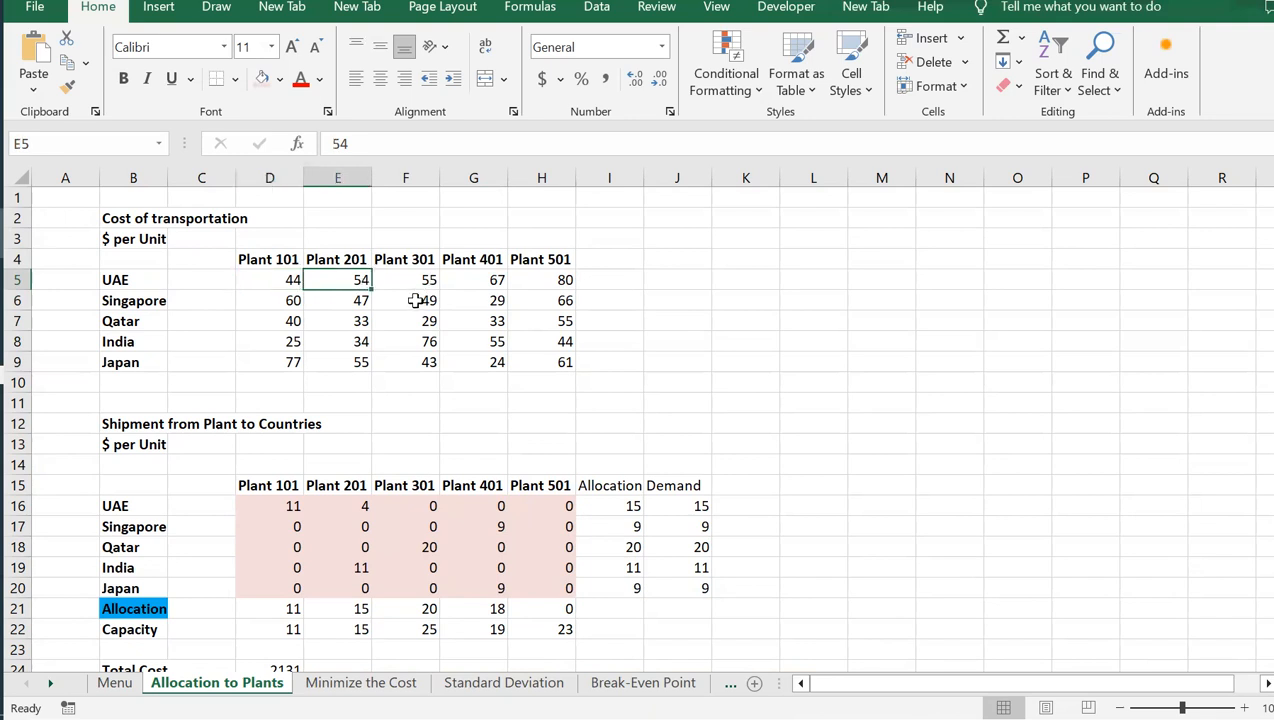
pyautogui.click(560, 279)
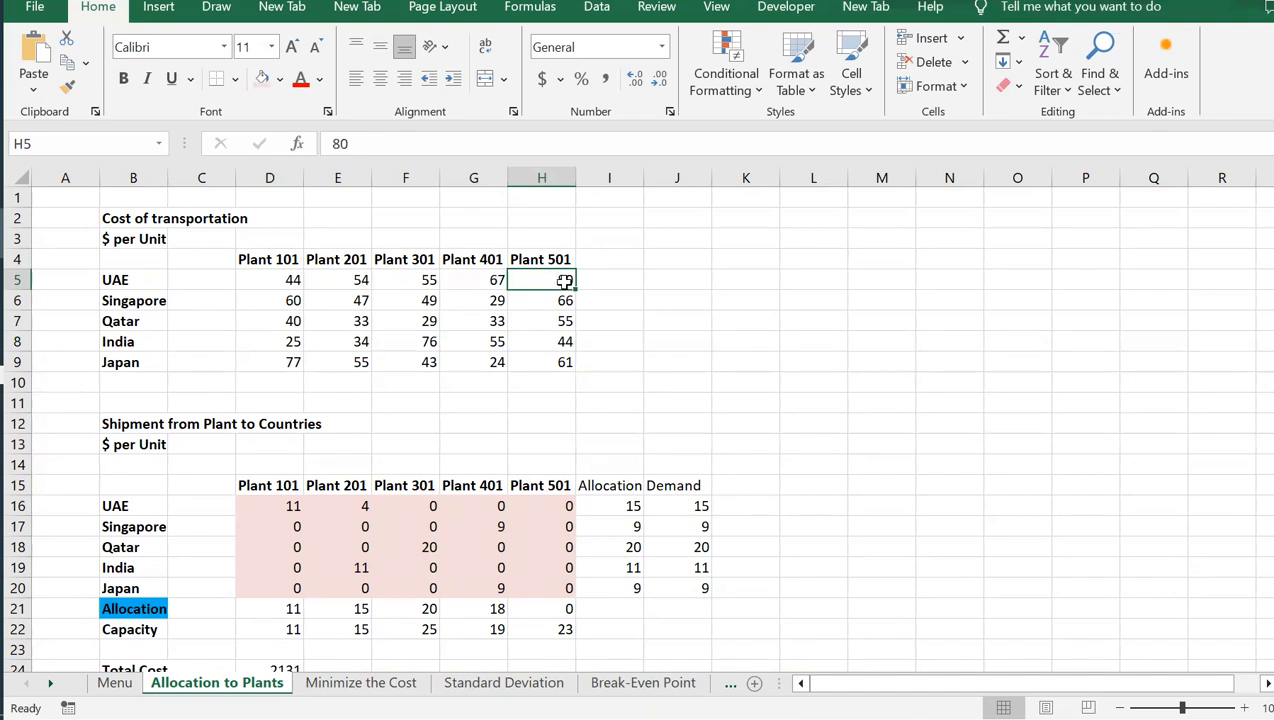
pyautogui.click(130, 280)
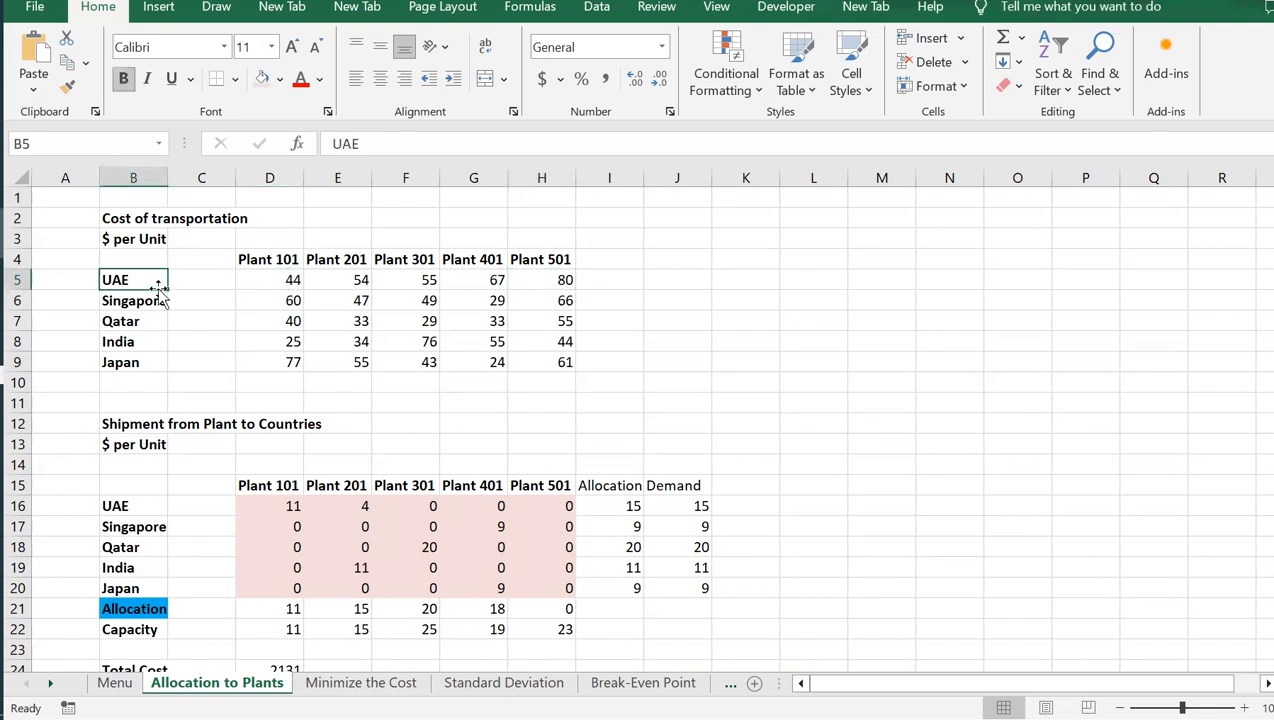
pyautogui.click(433, 280)
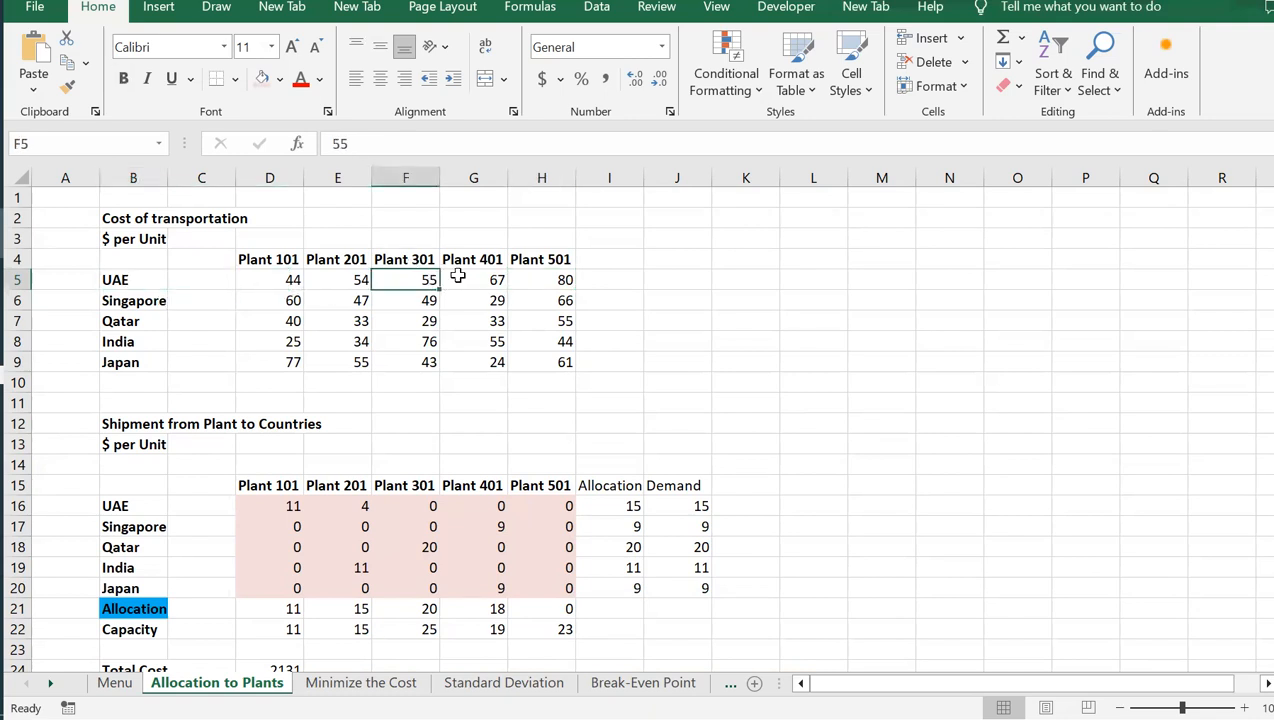
pyautogui.moveTo(292, 281); pyautogui.dragTo(529, 362)
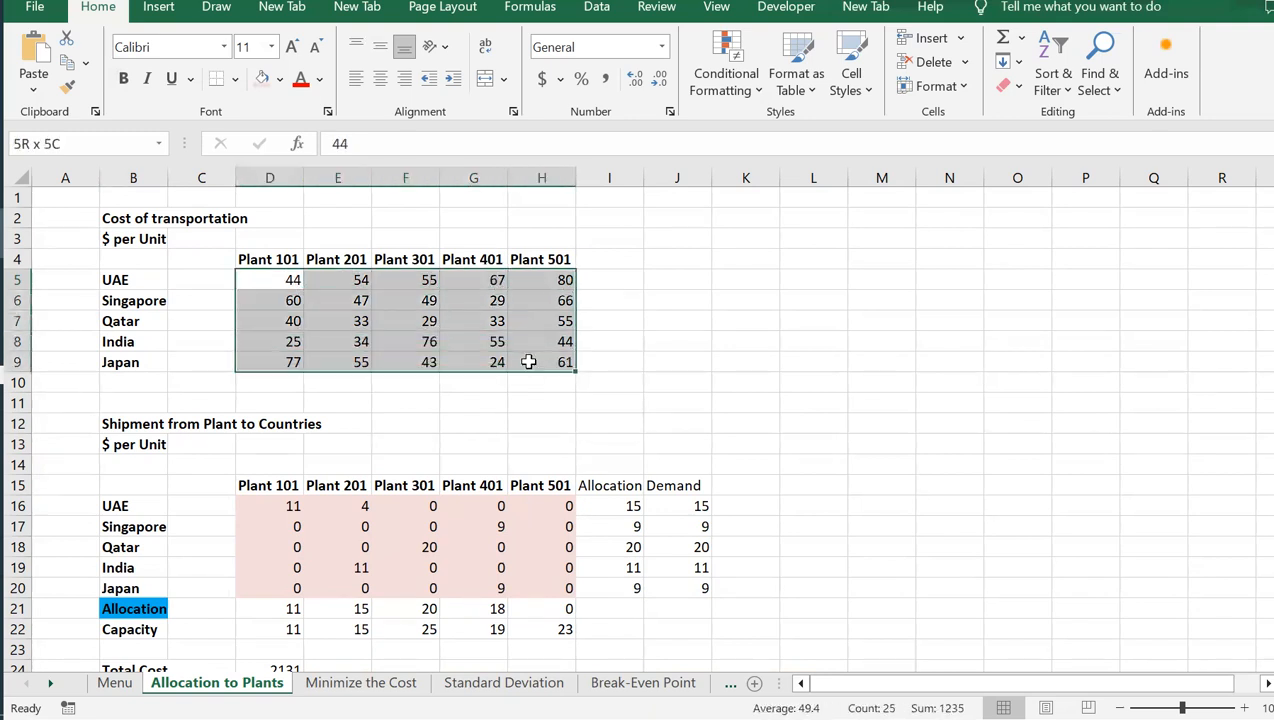
pyautogui.click(285, 283)
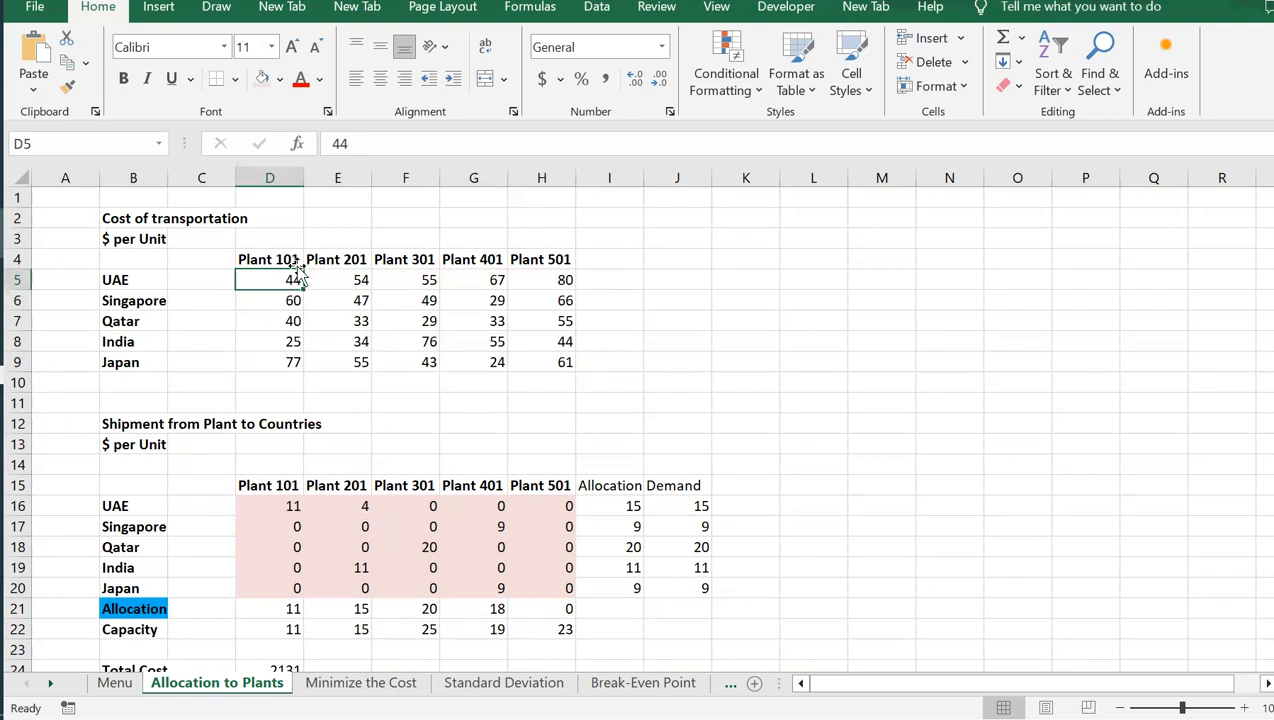
# Inspect the shipment quantities in D16:H20 and each country's demand in J16:J20
pyautogui.moveTo(293, 506); pyautogui.dragTo(531, 577)
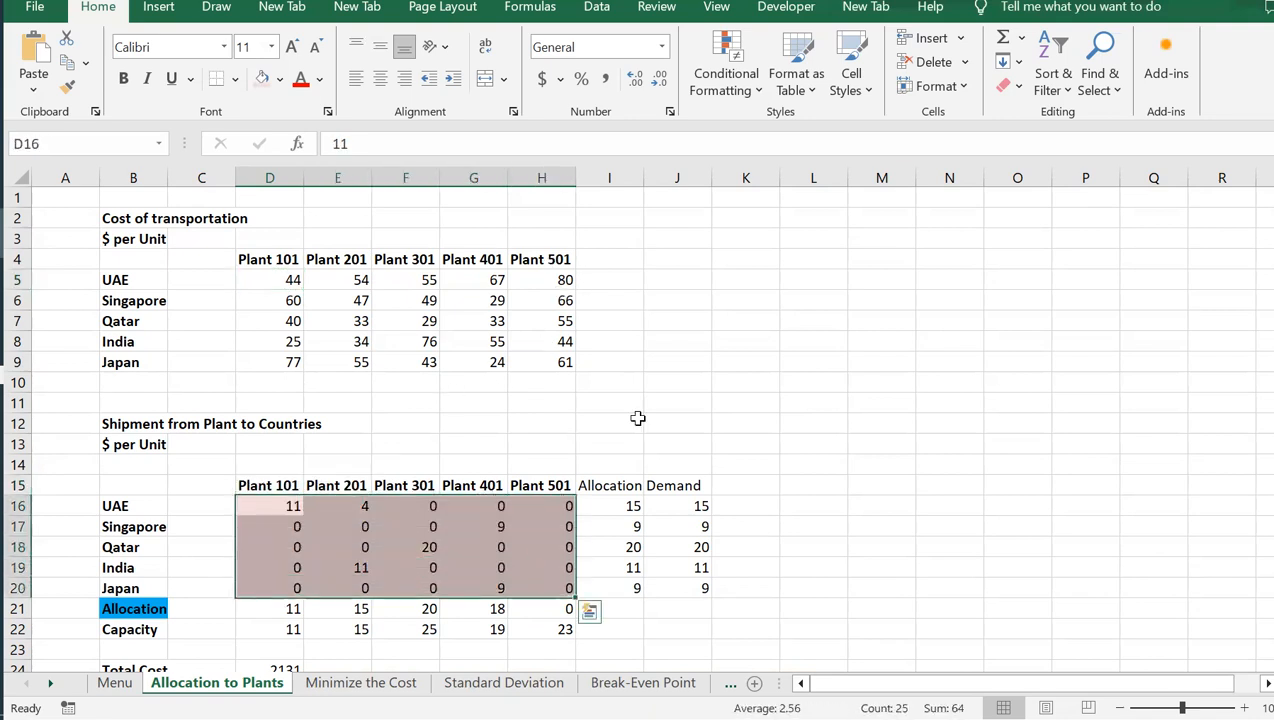
pyautogui.moveTo(693, 500); pyautogui.dragTo(694, 576)
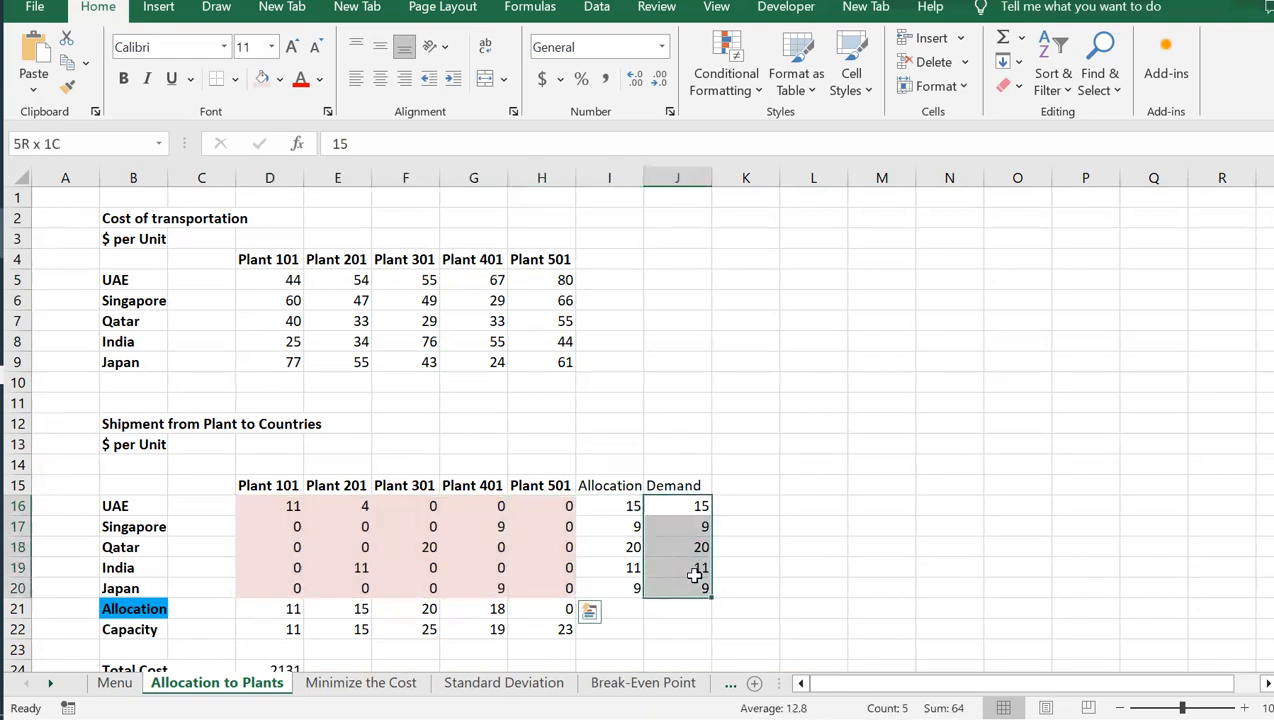
pyautogui.click(678, 507)
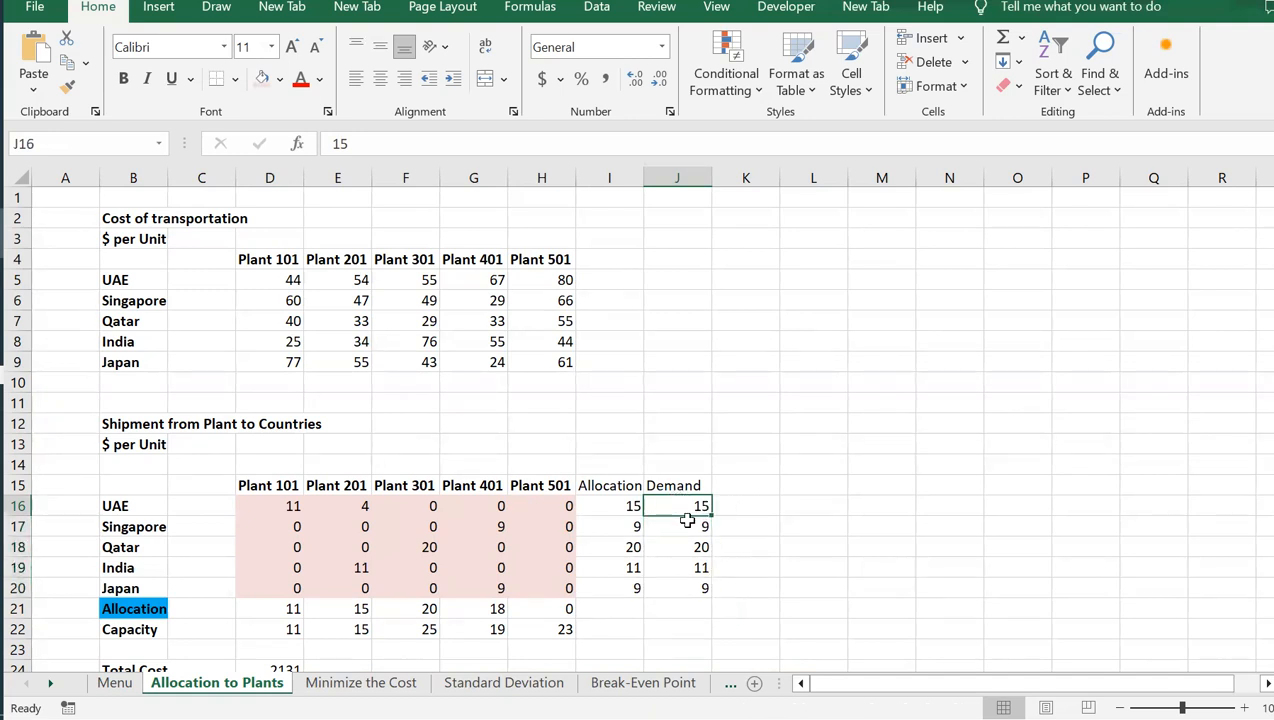
pyautogui.click(688, 528)
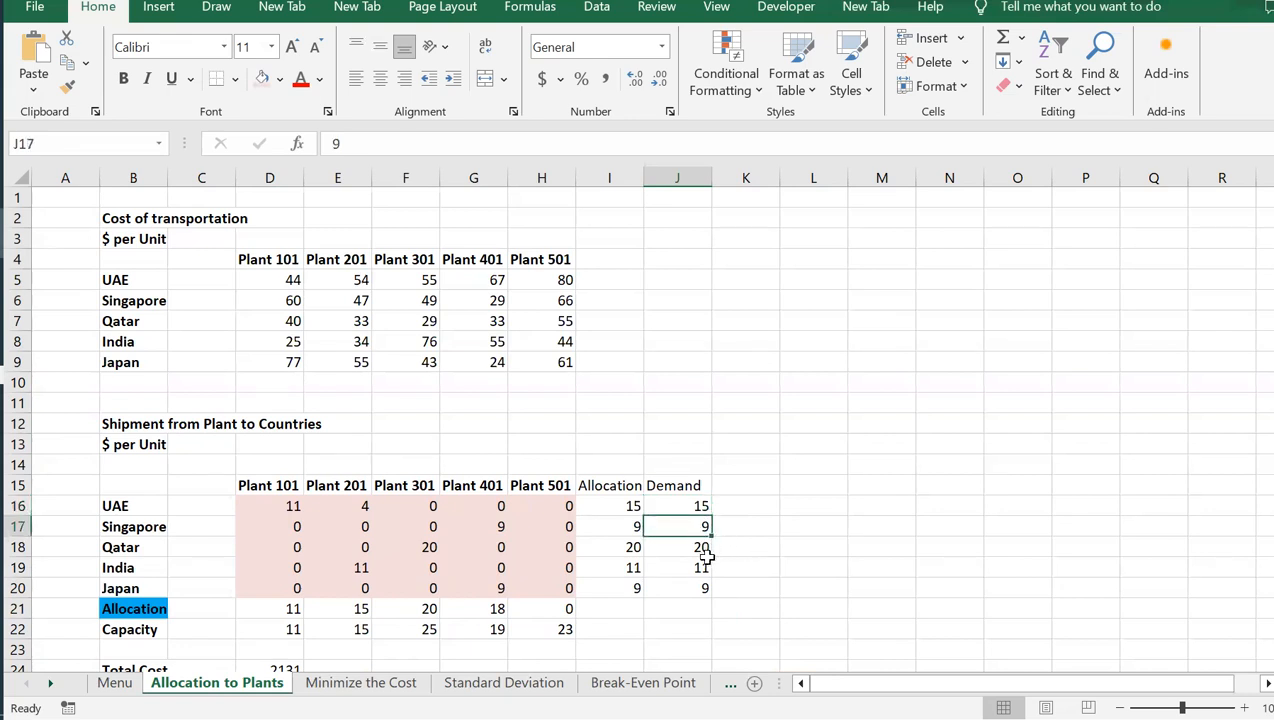
pyautogui.click(700, 546)
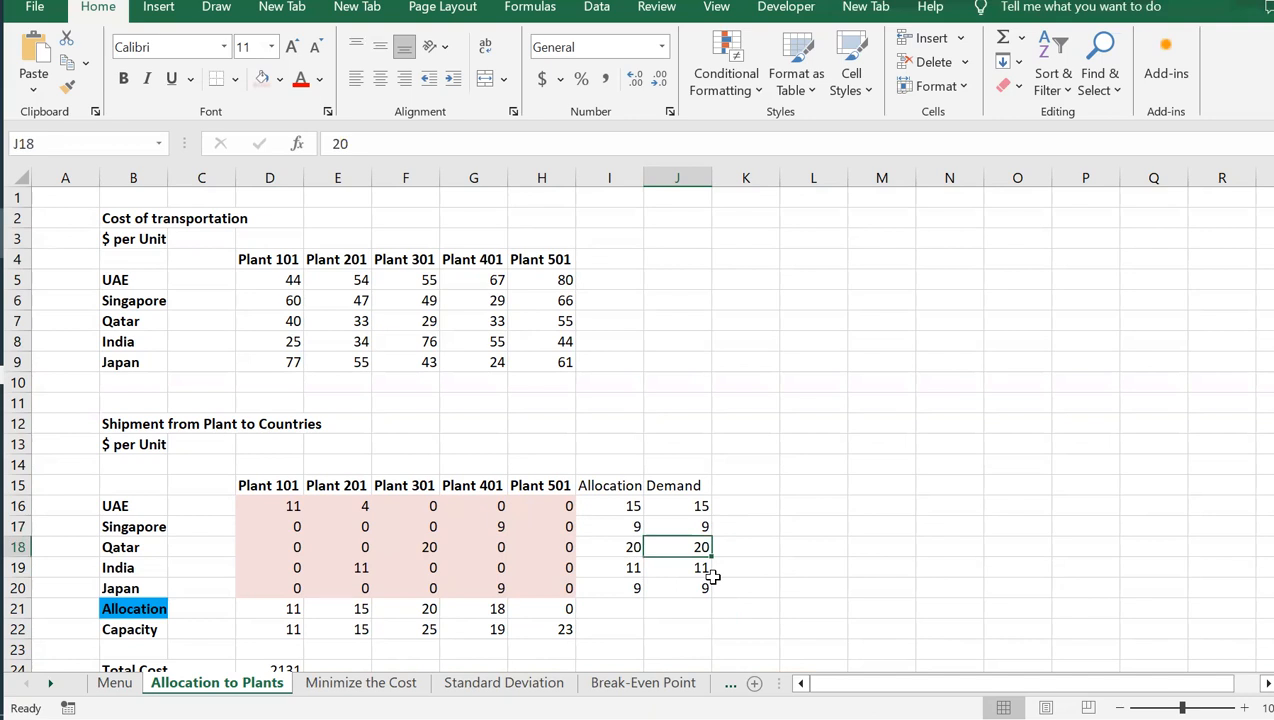
pyautogui.click(712, 578)
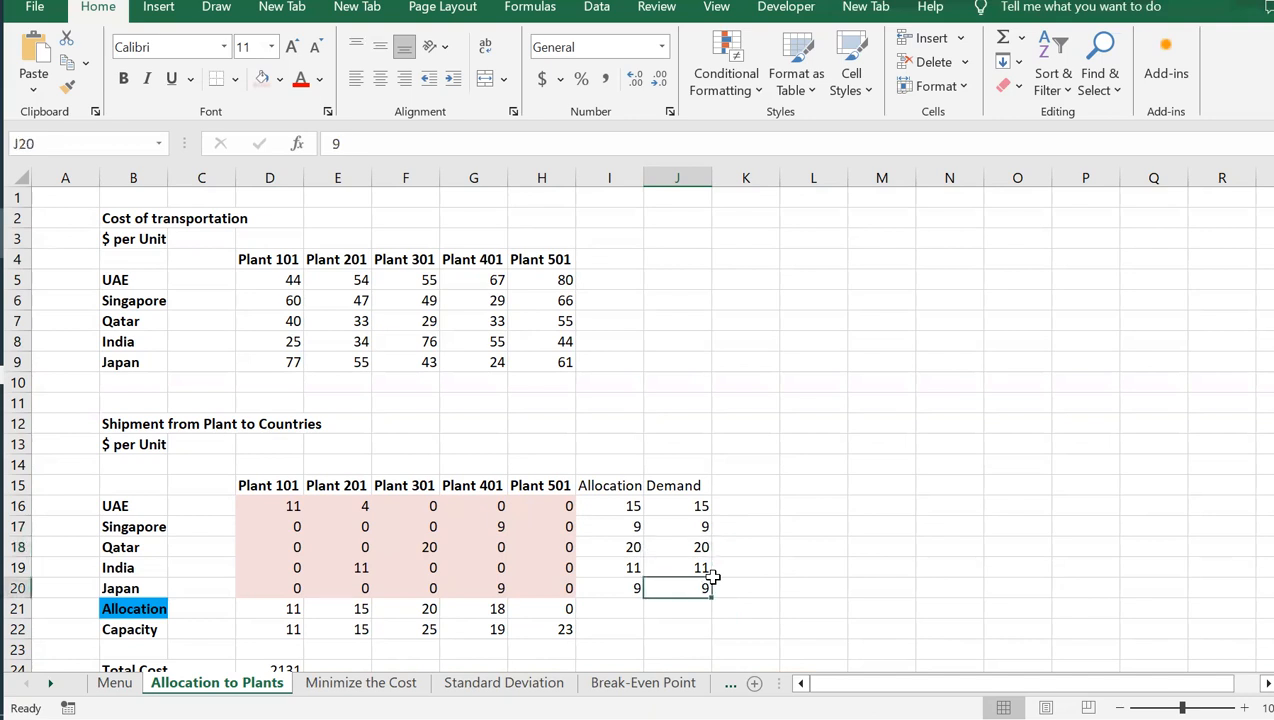
pyautogui.click(711, 576)
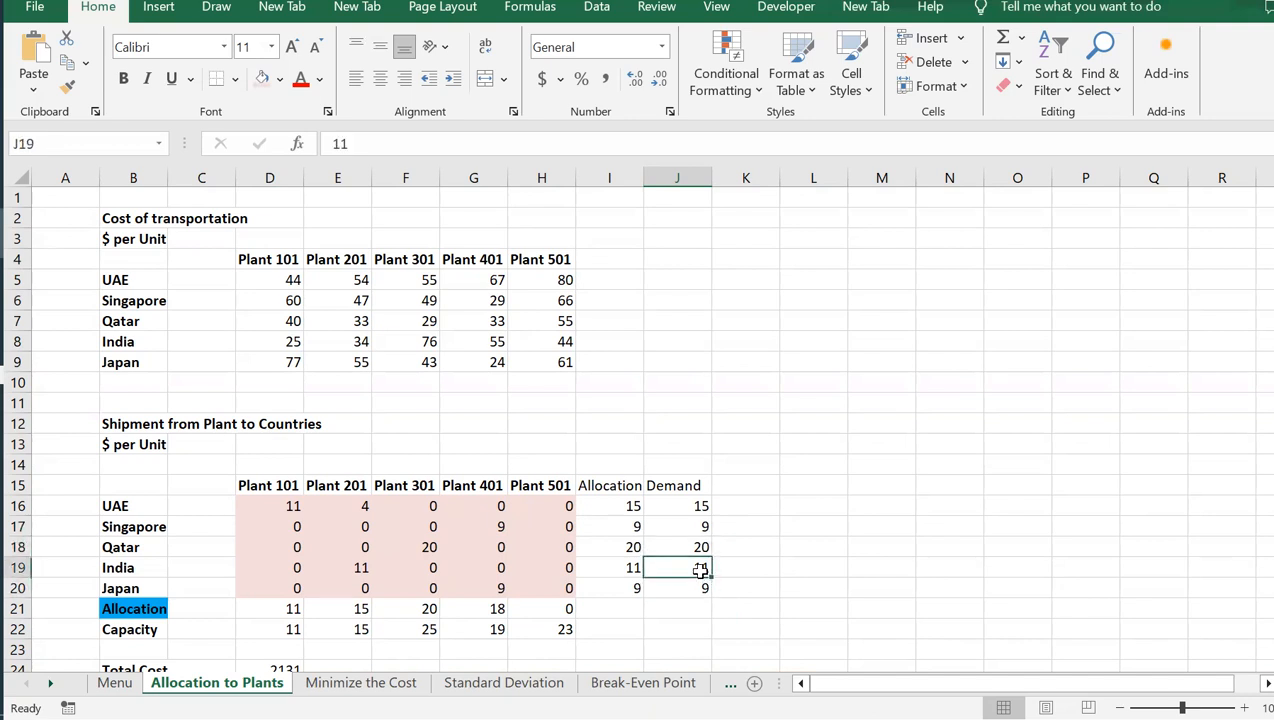
pyautogui.click(715, 579)
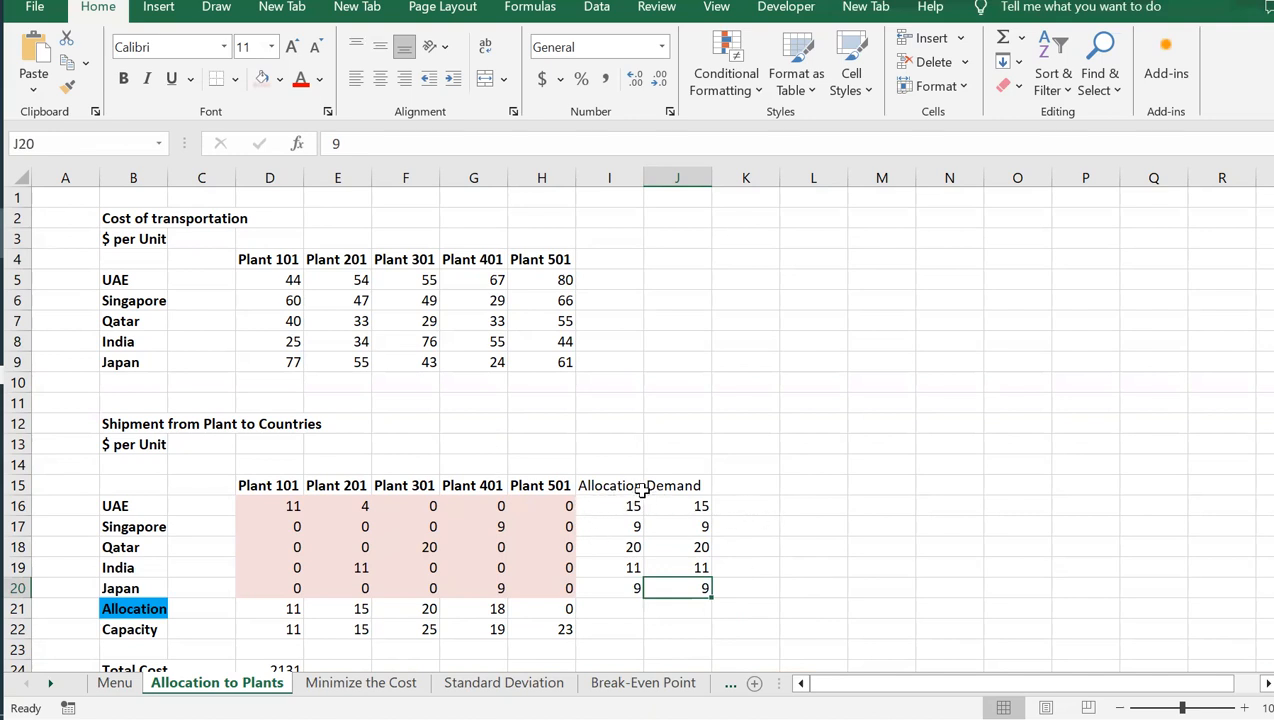
# Examine the shipment quantities in D16:H20, the allocation formula in D21 and each plant's capacity in D22:H22
pyautogui.moveTo(262, 505); pyautogui.dragTo(561, 572)
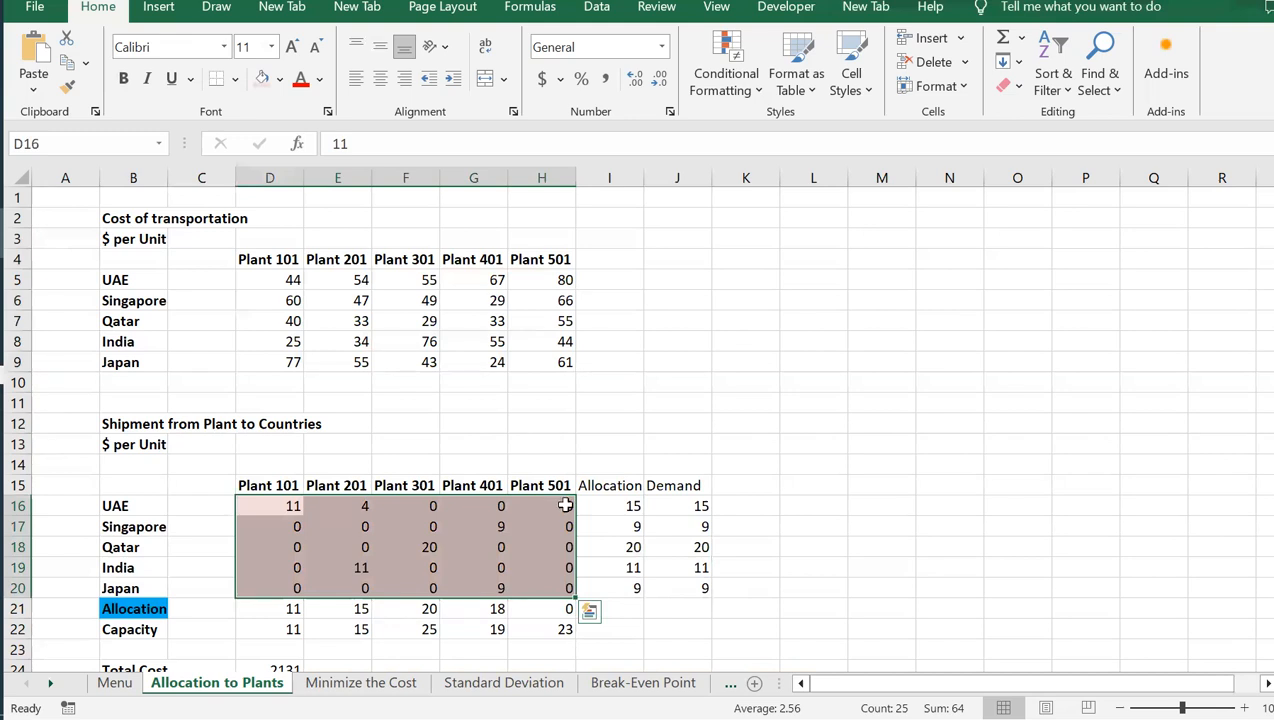
pyautogui.click(258, 604)
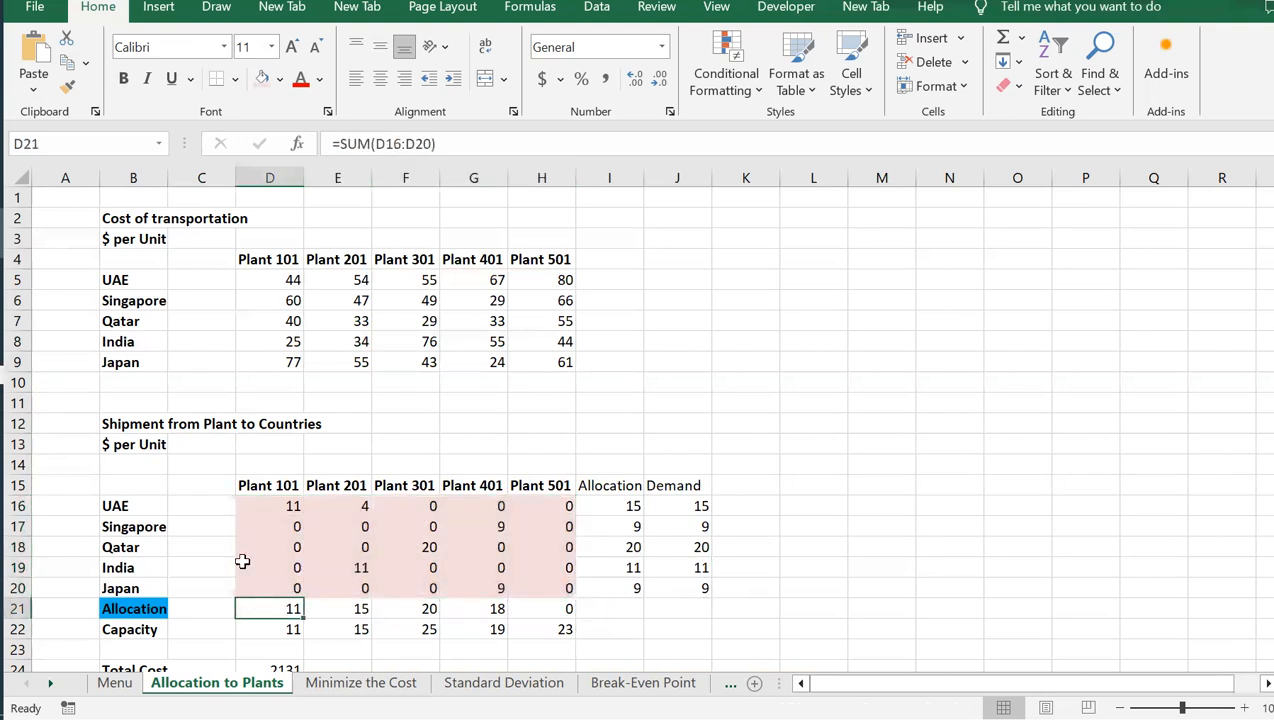
pyautogui.moveTo(268, 629); pyautogui.dragTo(560, 629)
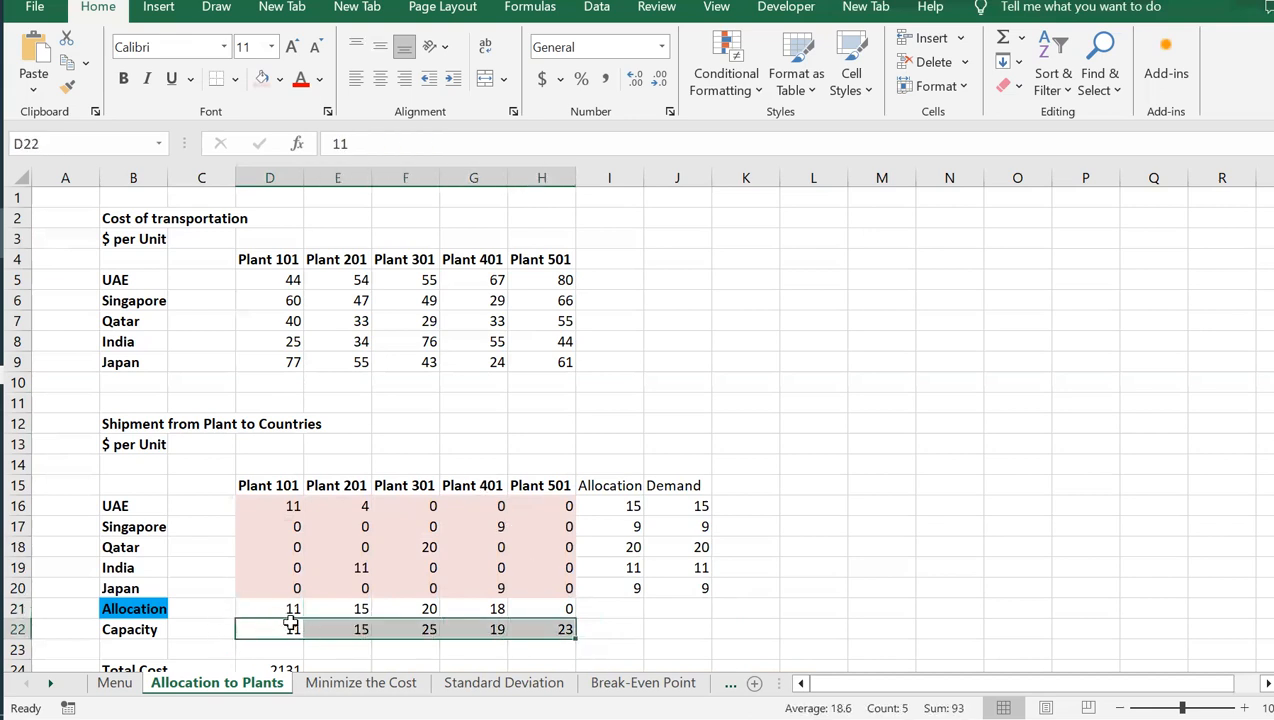
pyautogui.click(289, 626)
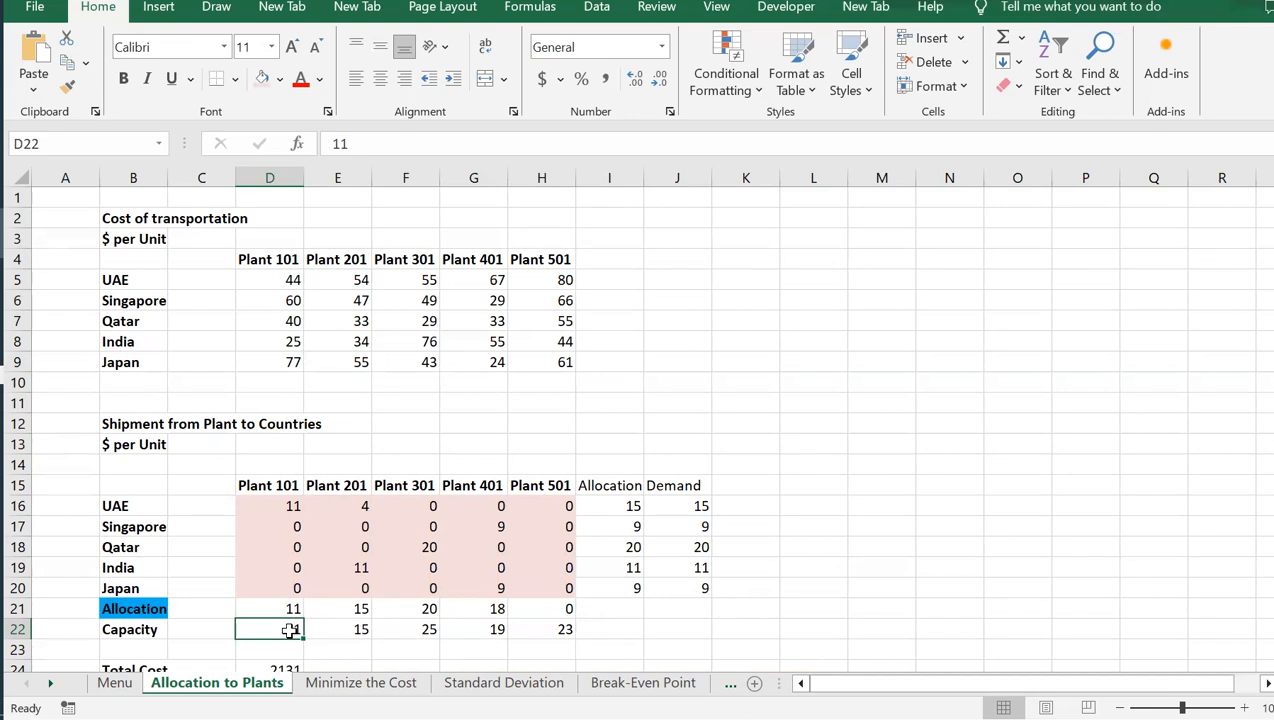
pyautogui.press('Right')
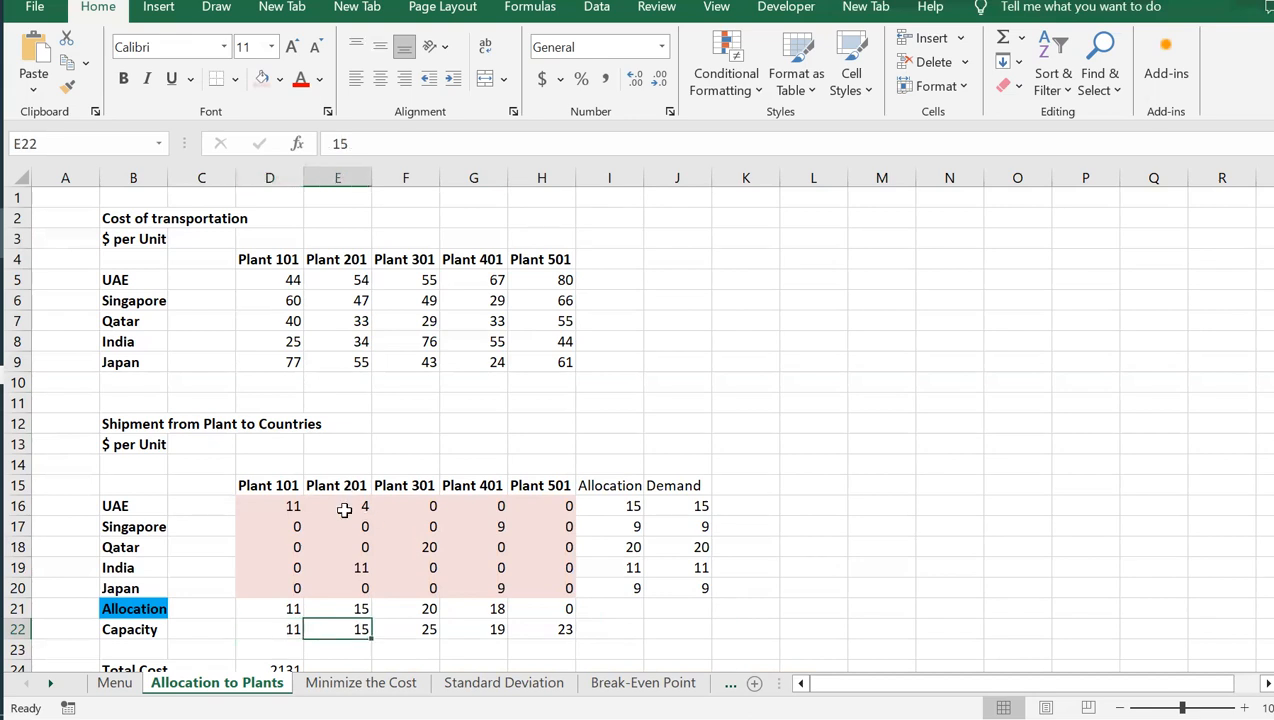
pyautogui.press('Right')
pyautogui.press('Right')
pyautogui.press('Right')
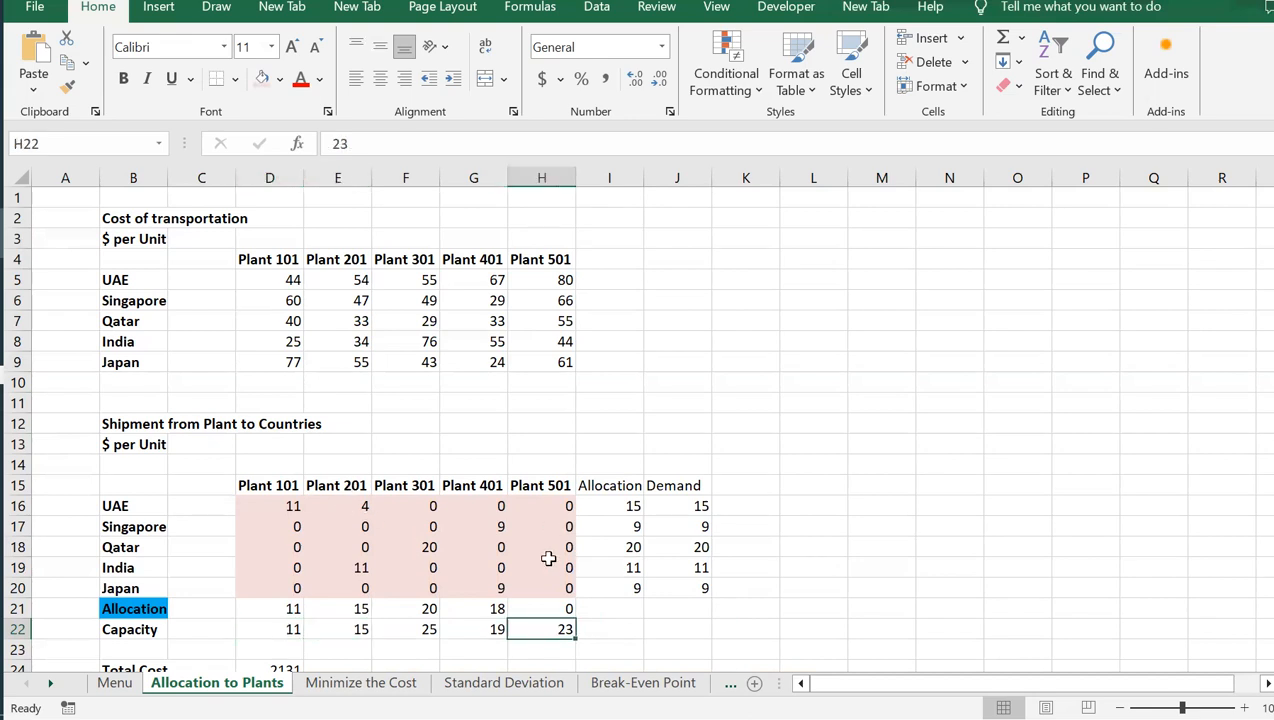
# Inspect the allocation row in D21:H21 across all five plants
pyautogui.click(284, 606)
pyautogui.hotkey('shift', 'Right')
pyautogui.hotkey('shift', 'Right')
pyautogui.hotkey('shift', 'Right')
pyautogui.hotkey('shift', 'Right')
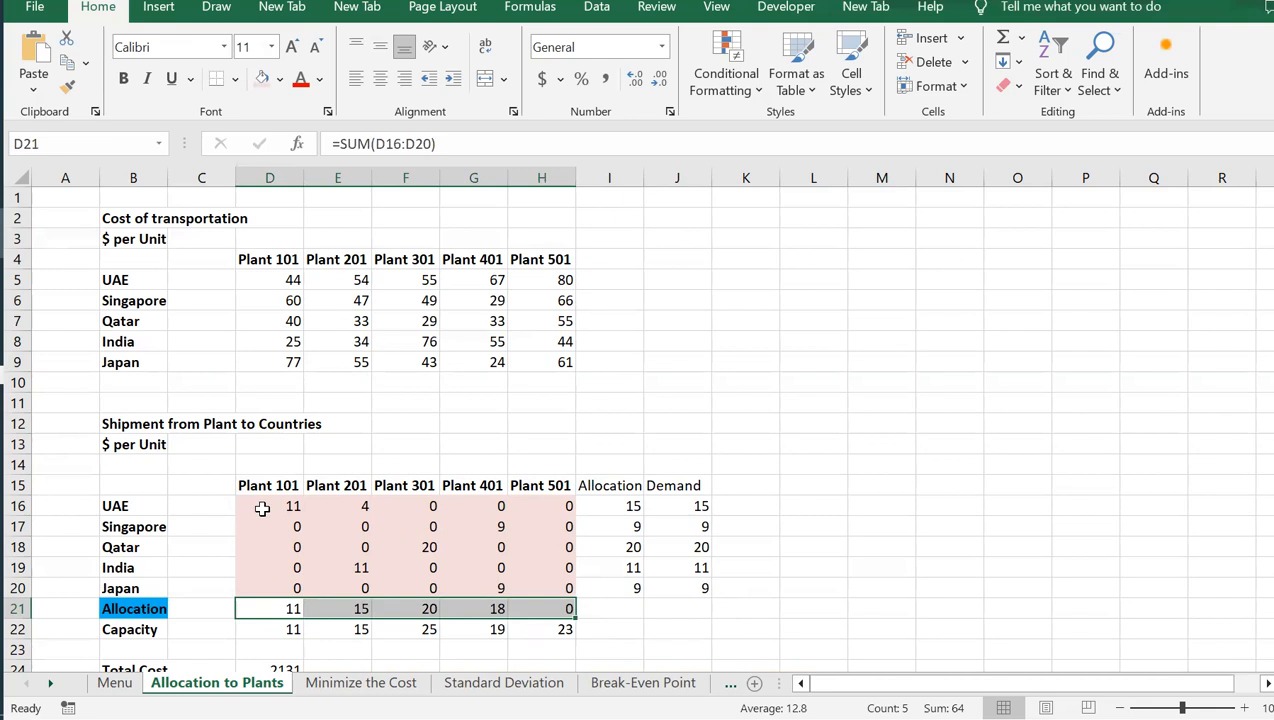
# Clear the shipment quantities in D16:H20 and check the plant allocation row in D21:H21 against the emptied range
pyautogui.moveTo(268, 506); pyautogui.dragTo(548, 573)
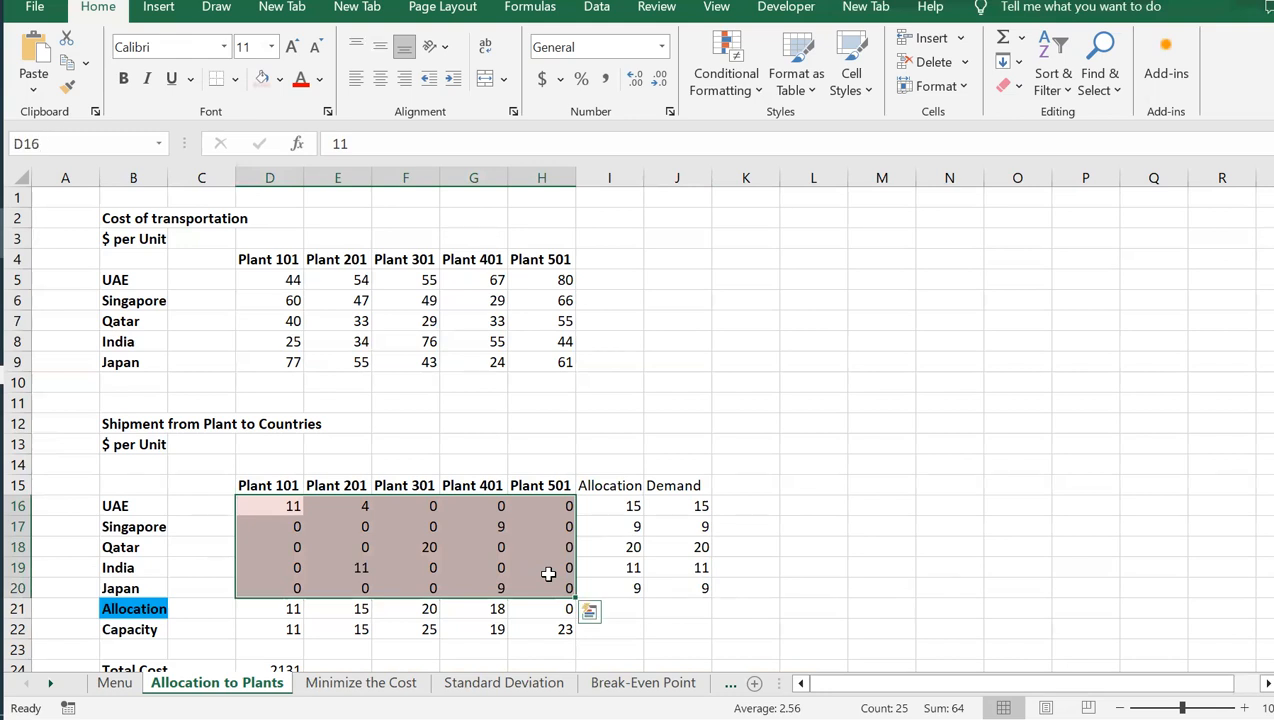
pyautogui.press('Delete')
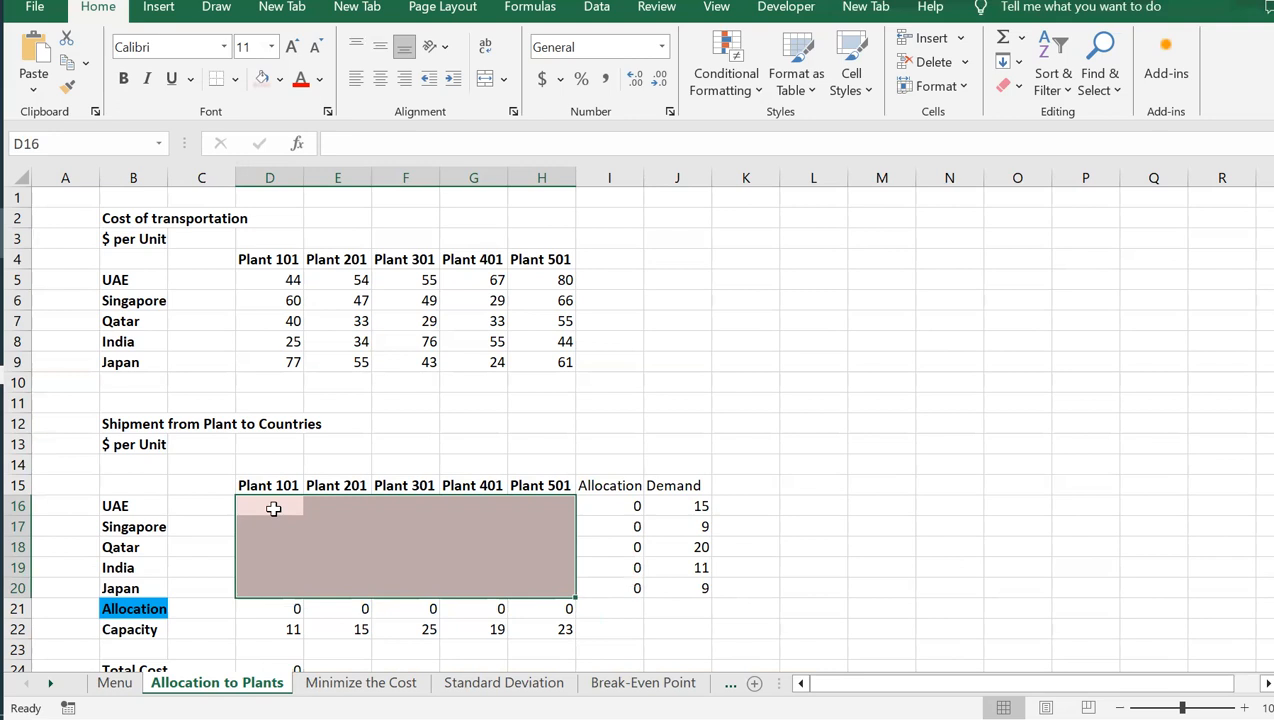
pyautogui.click(289, 609)
pyautogui.hotkey('shift', 'Right')
pyautogui.hotkey('shift', 'Right')
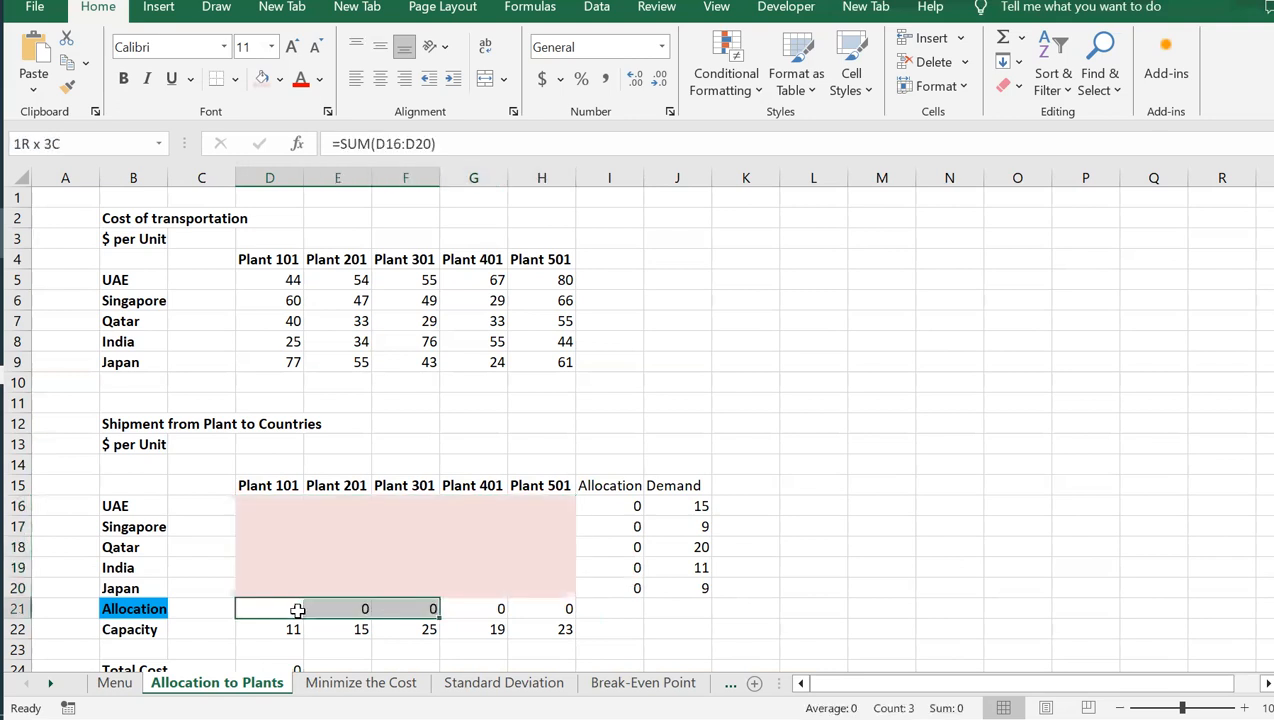
pyautogui.hotkey('shift', 'Right')
pyautogui.hotkey('shift', 'Right')
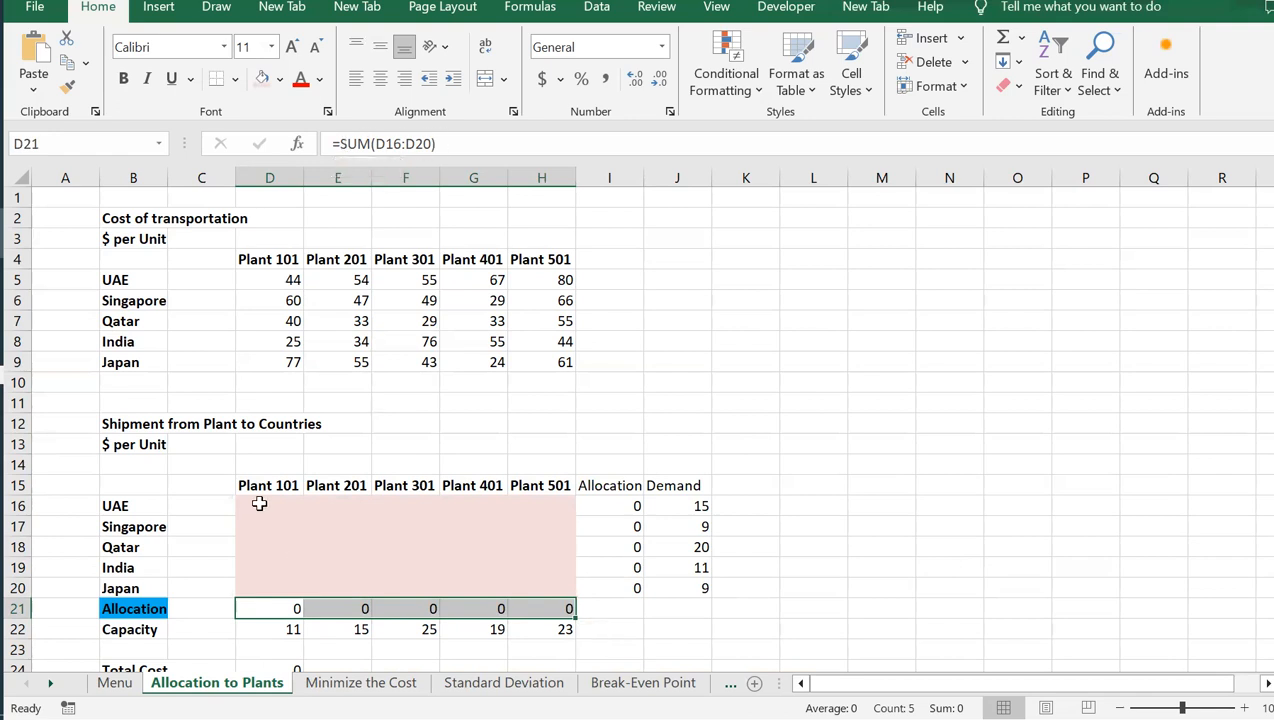
pyautogui.moveTo(259, 505); pyautogui.dragTo(552, 577)
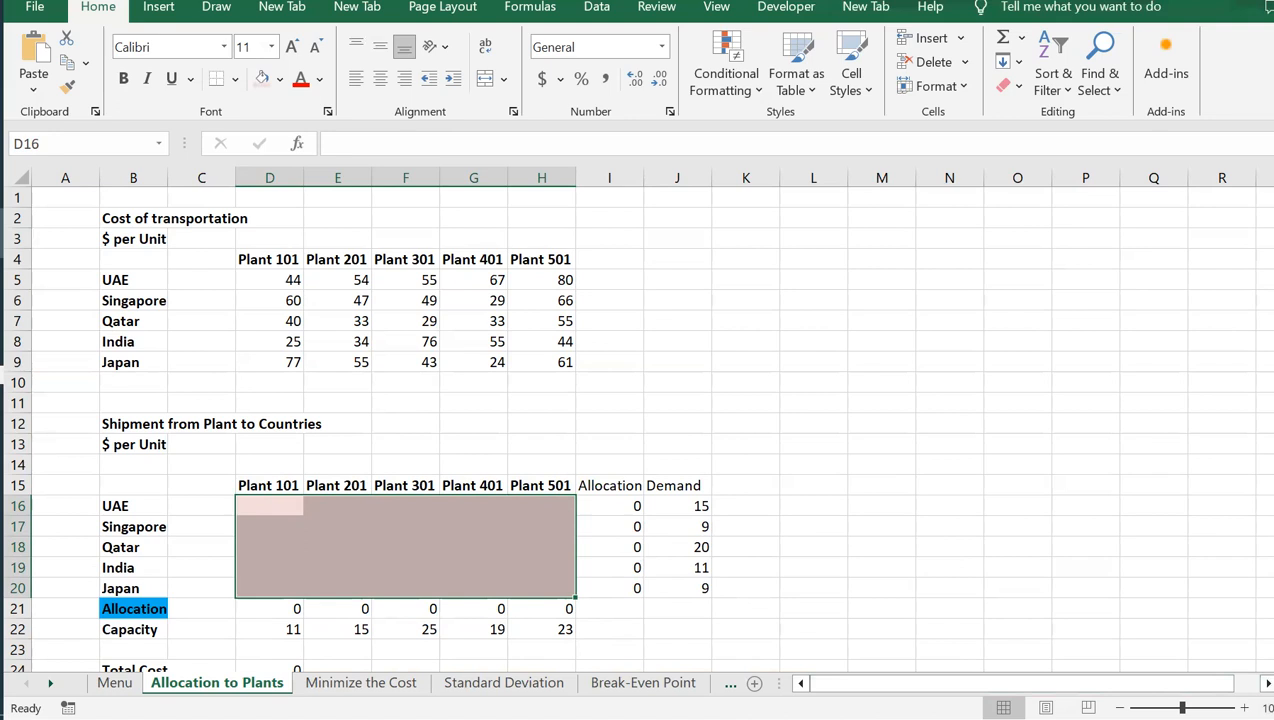
# Inspect the Total Cost formula in D24 together with the cost range D5:H9 and shipment range D16:H20 it multiplies
pyautogui.scroll(-1, 1094, 667)
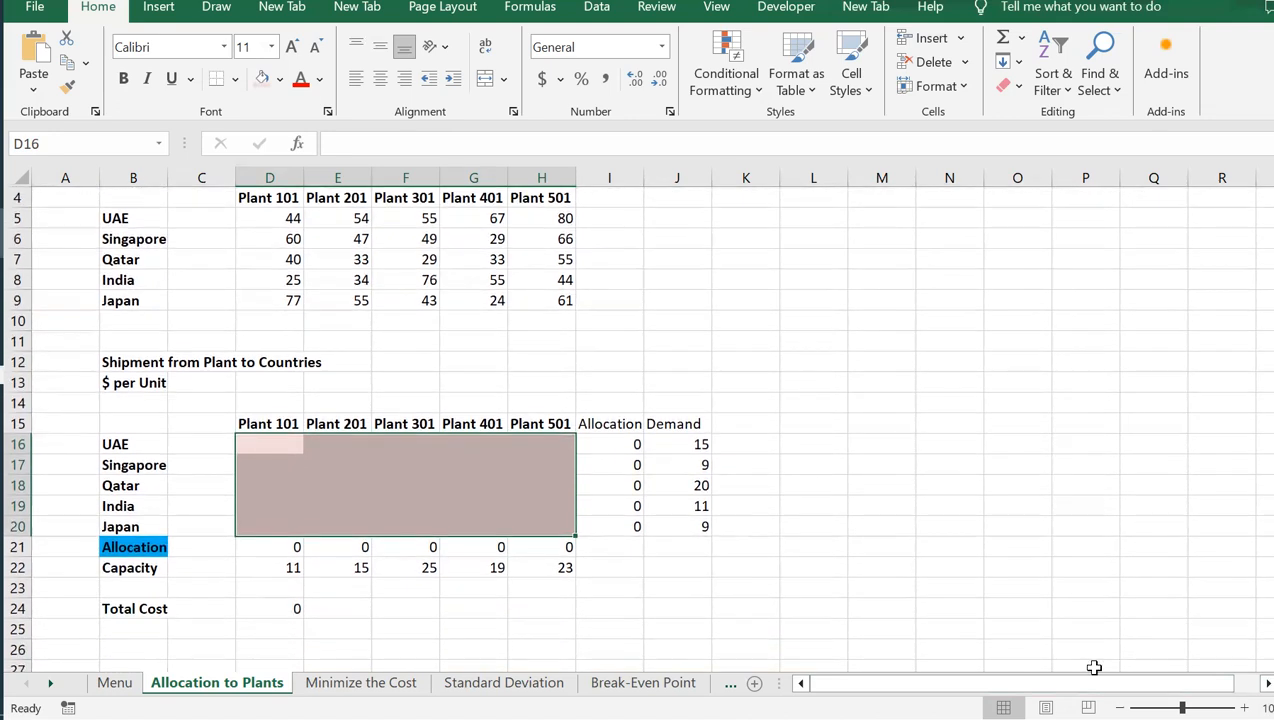
pyautogui.click(279, 568)
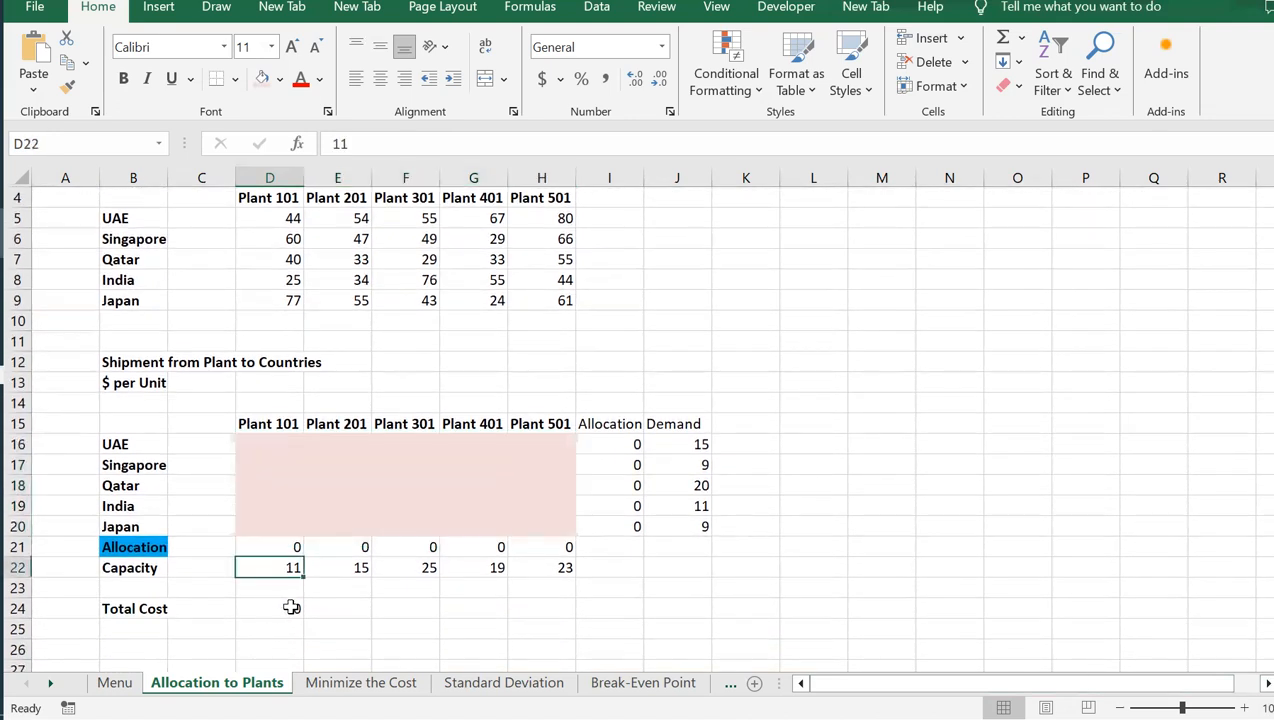
pyautogui.click(291, 607)
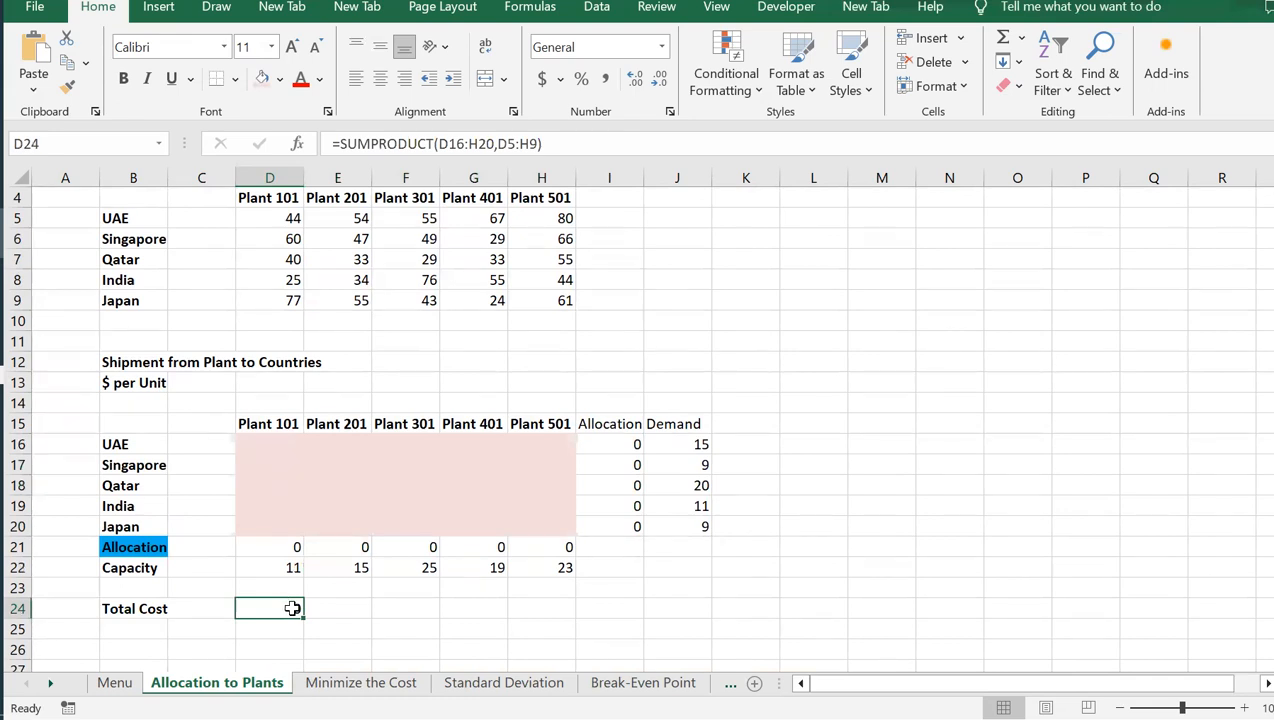
pyautogui.moveTo(263, 218); pyautogui.dragTo(567, 303)
pyautogui.moveTo(246, 442); pyautogui.dragTo(546, 518)
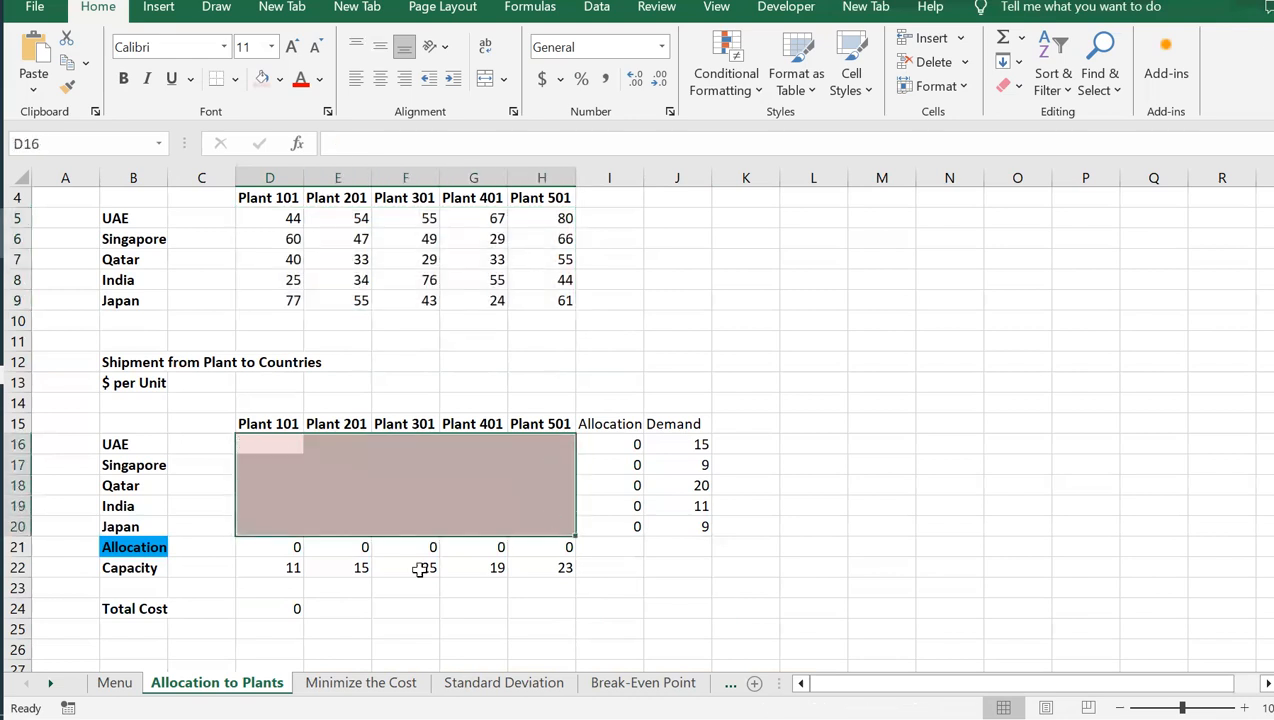
pyautogui.click(291, 609)
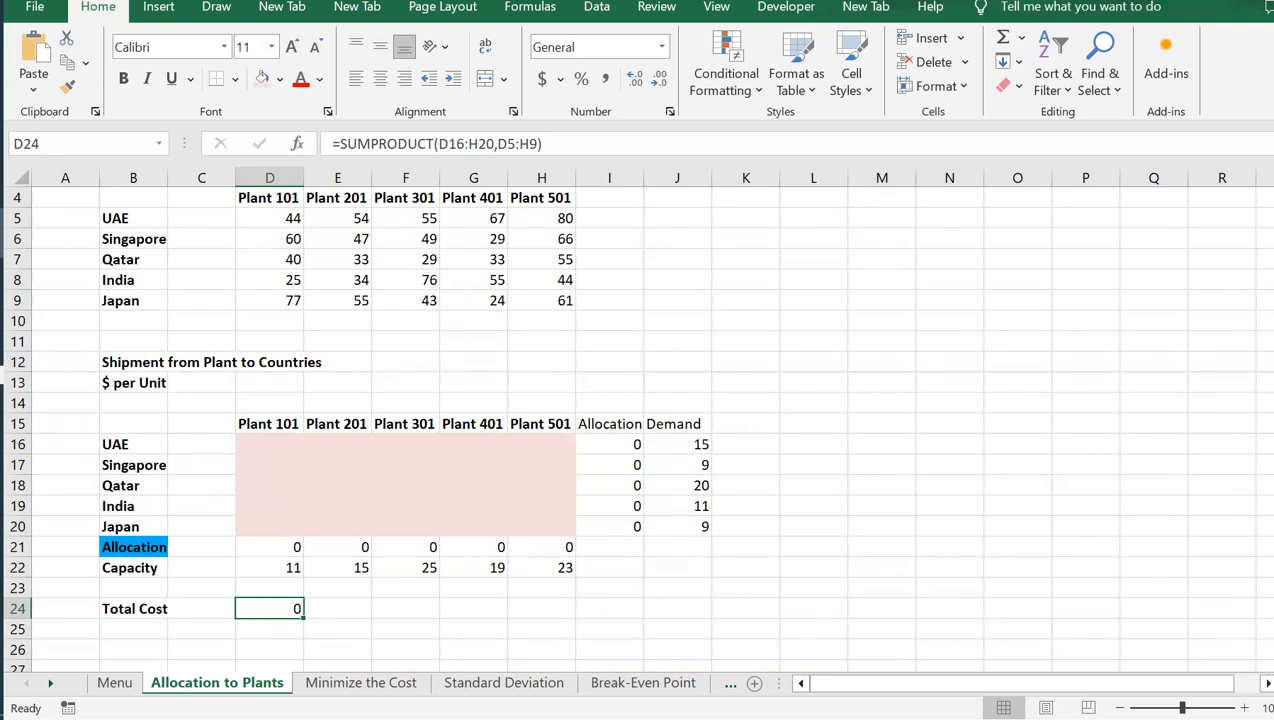
# Open Solver with the total cost cell D24 as the objective and set it to Min
pyautogui.click(600, 14)
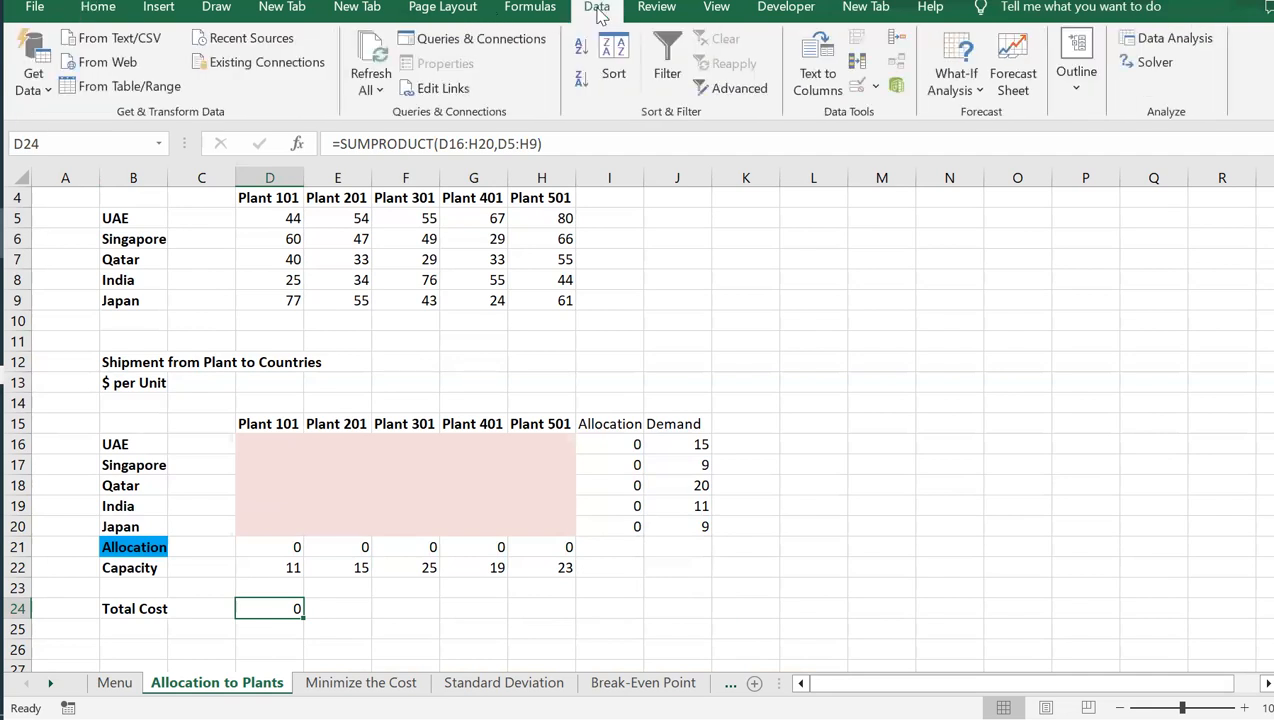
pyautogui.click(1158, 64)
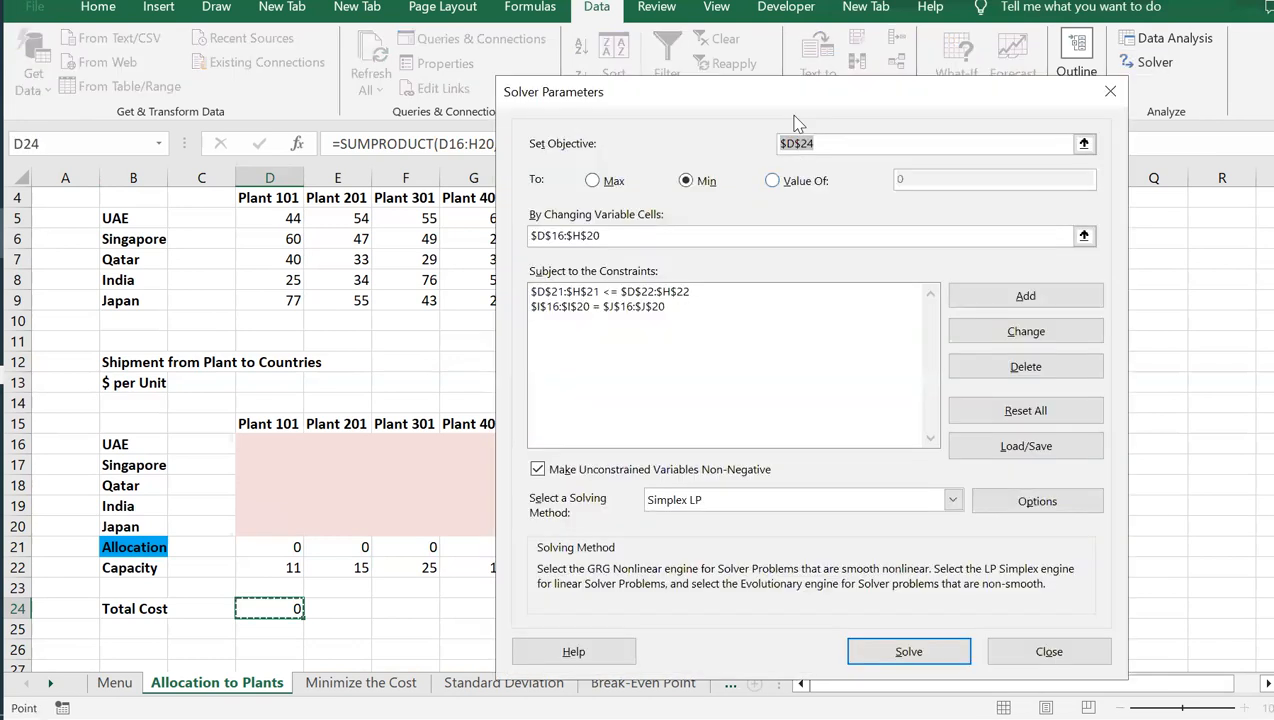
pyautogui.moveTo(838, 101); pyautogui.dragTo(957, 80)
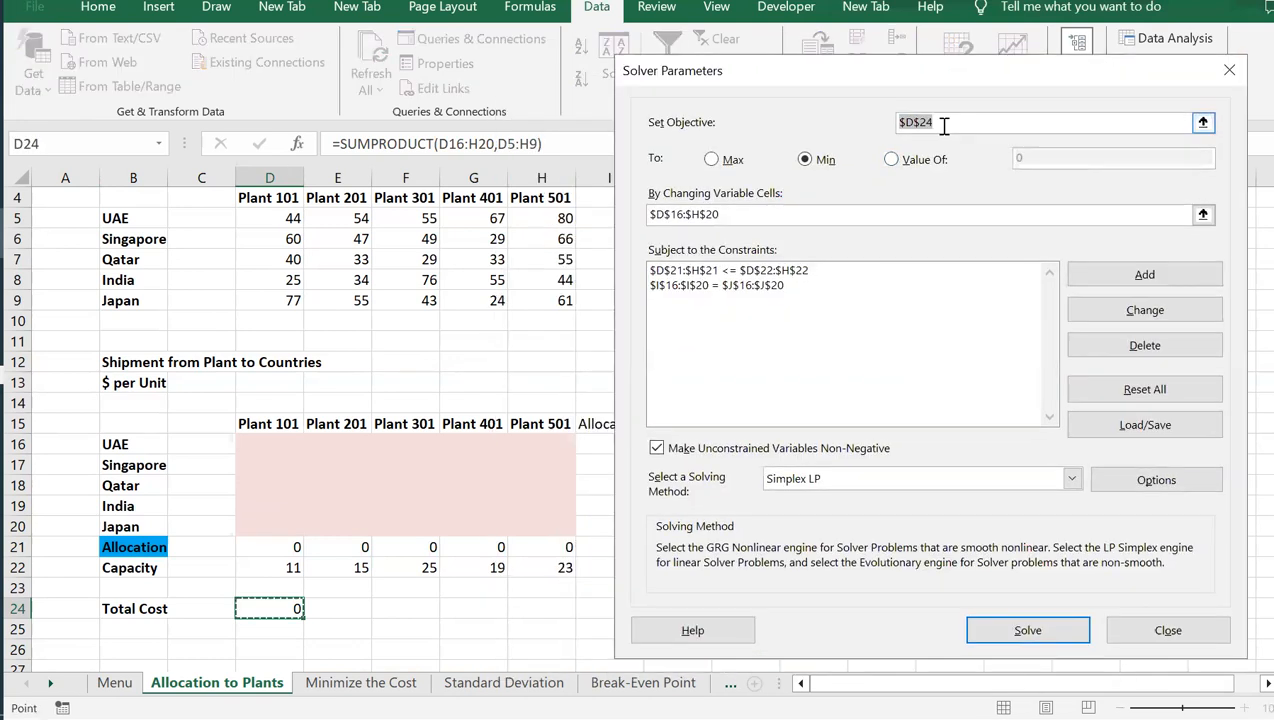
pyautogui.click(869, 119)
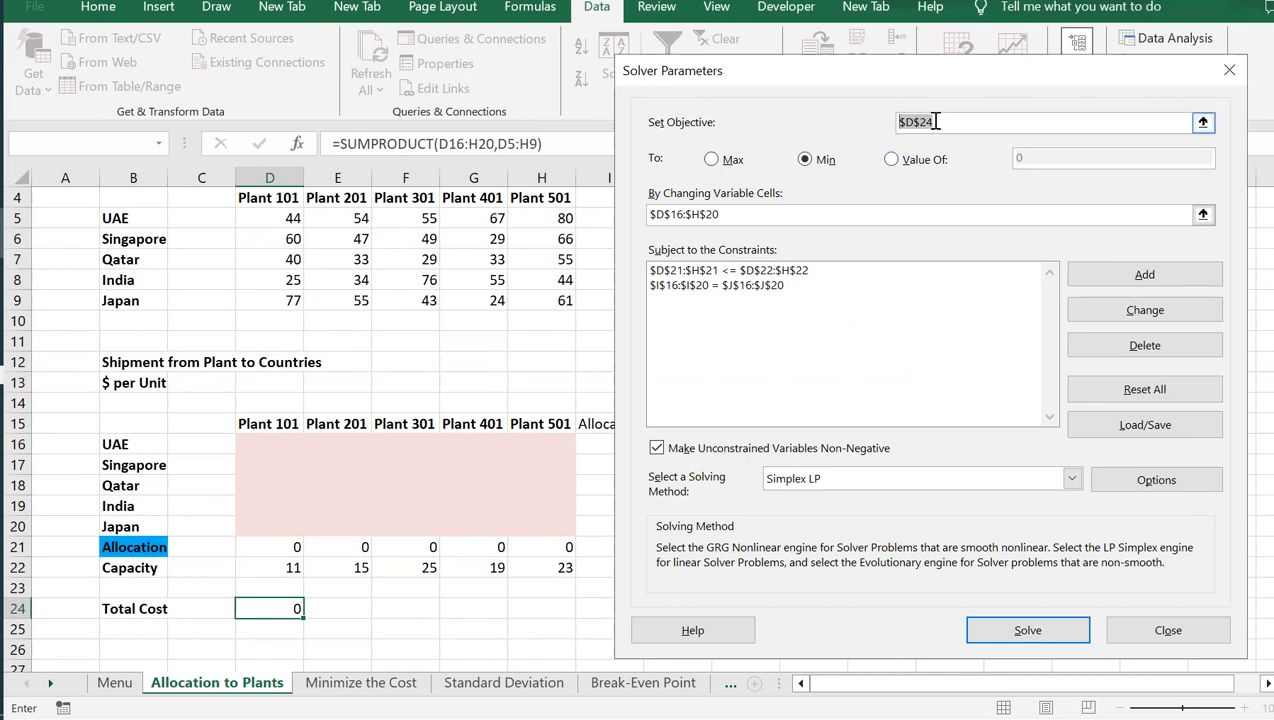
pyautogui.click(811, 164)
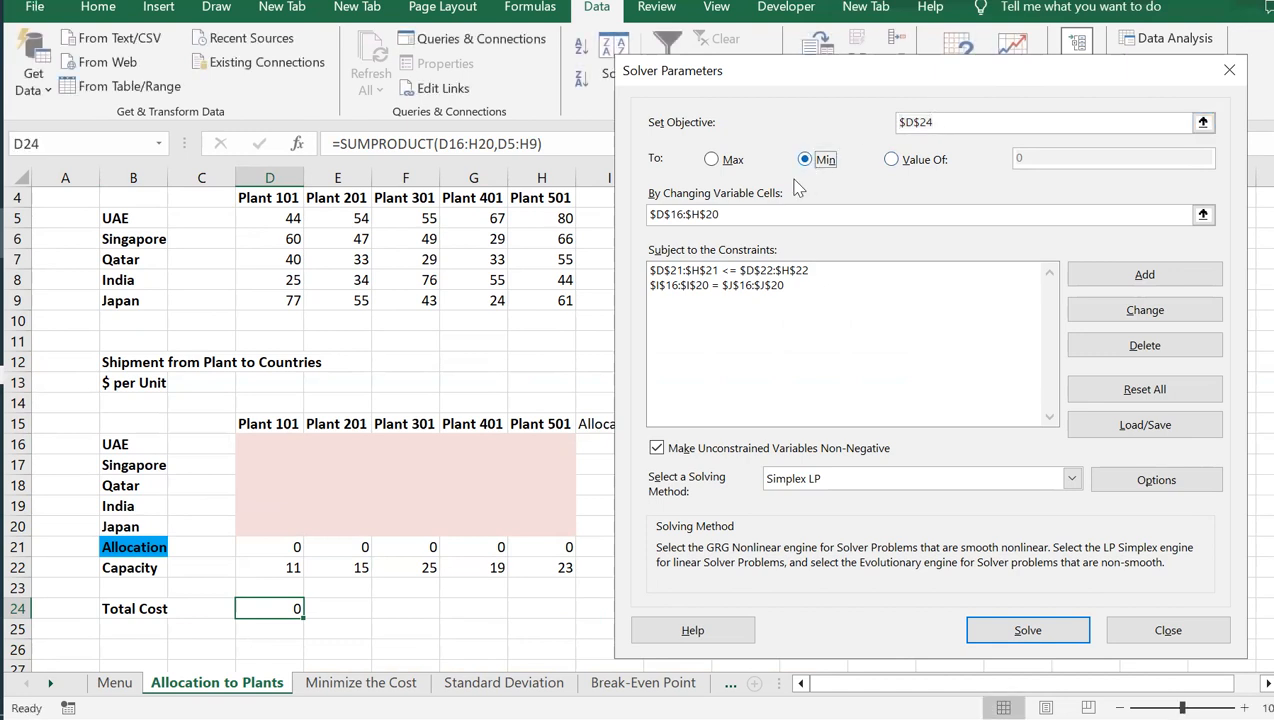
# Use the shipment range D16:H20 as Solver's changing variable cells
pyautogui.click(749, 207)
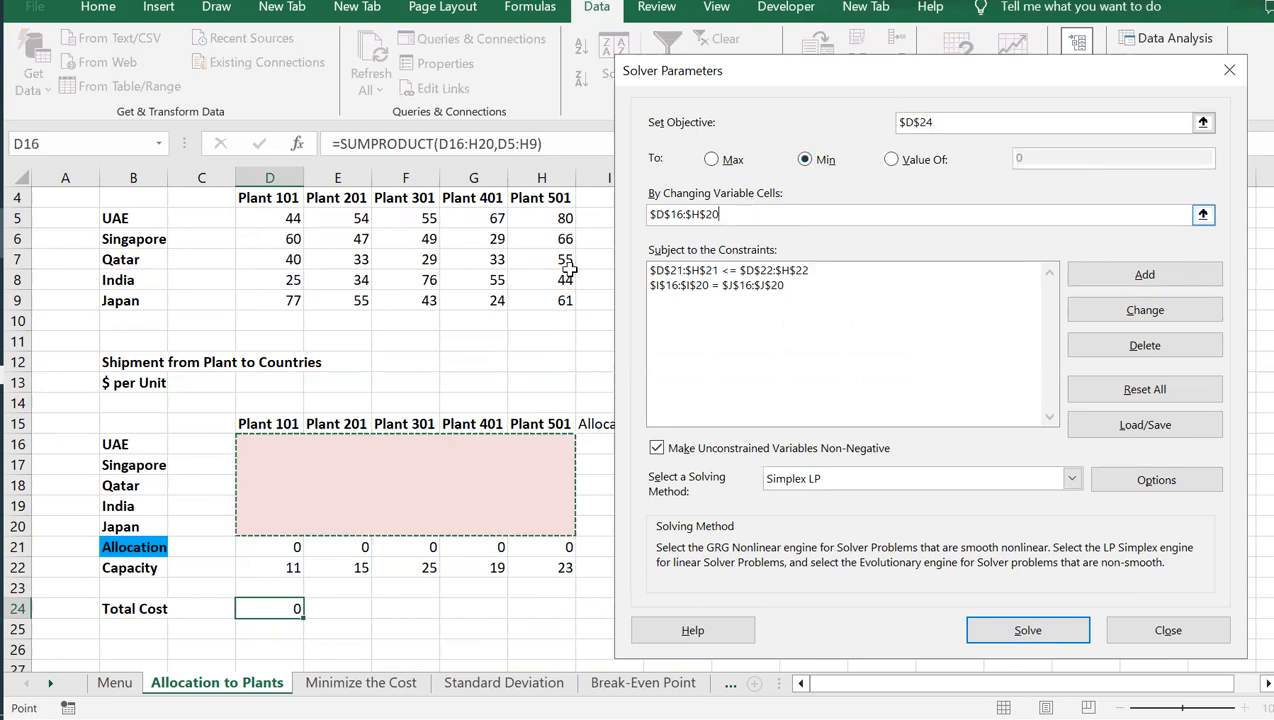
pyautogui.click(252, 440)
pyautogui.moveTo(252, 440); pyautogui.dragTo(572, 527)
pyautogui.moveTo(776, 80); pyautogui.dragTo(892, 84)
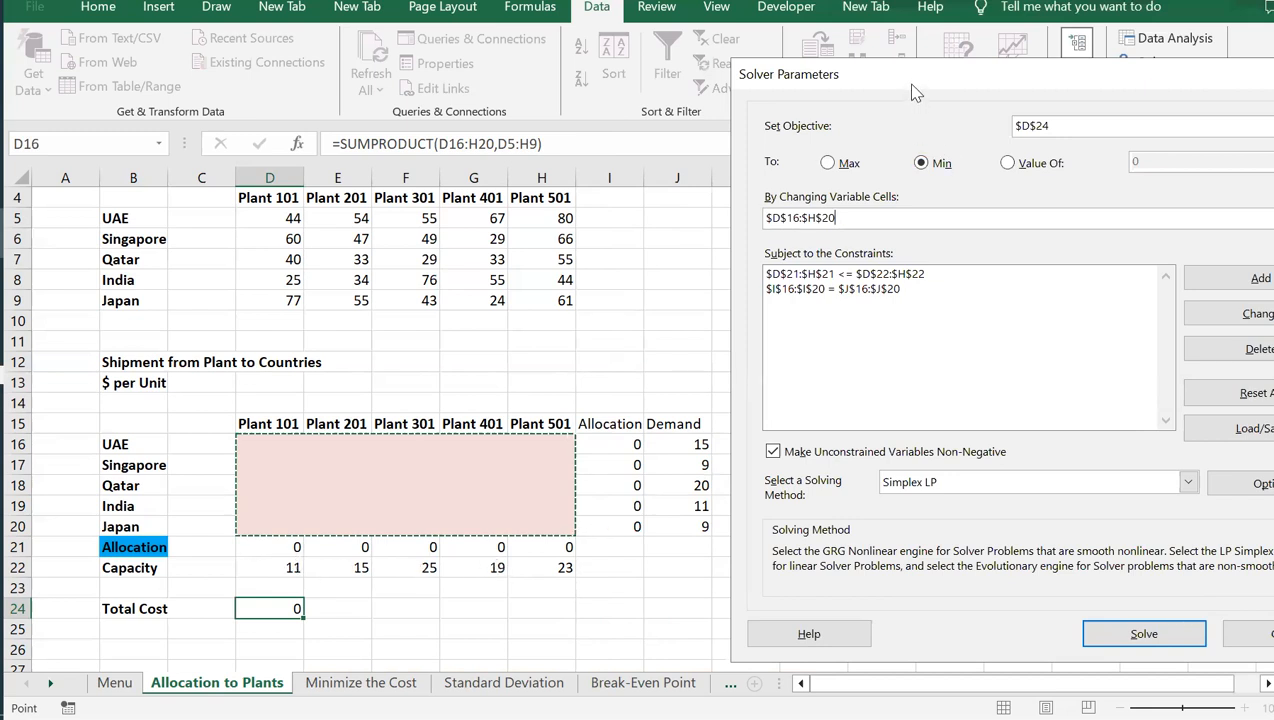
# Review the Solver constraints D21:H21 <= D22:H22 for plant capacity and I16:I20 = J16:J20 for country demand
pyautogui.moveTo(911, 85); pyautogui.dragTo(637, 39)
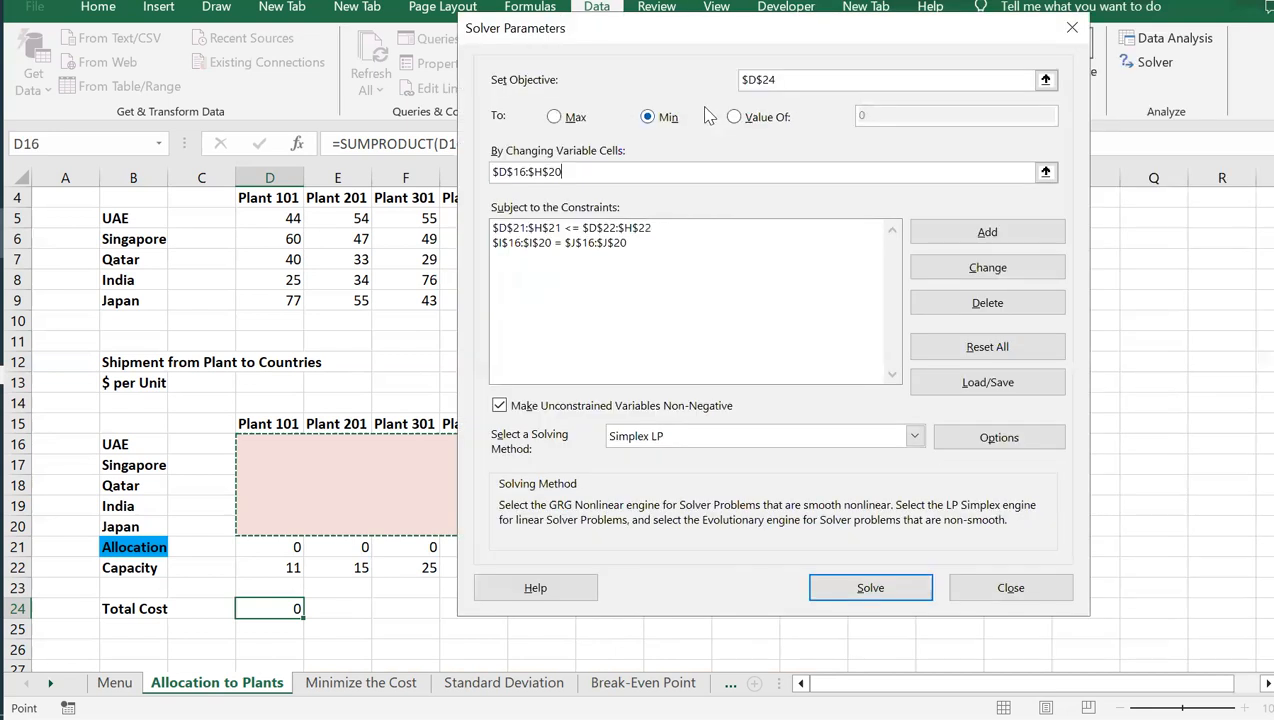
pyautogui.click(664, 230)
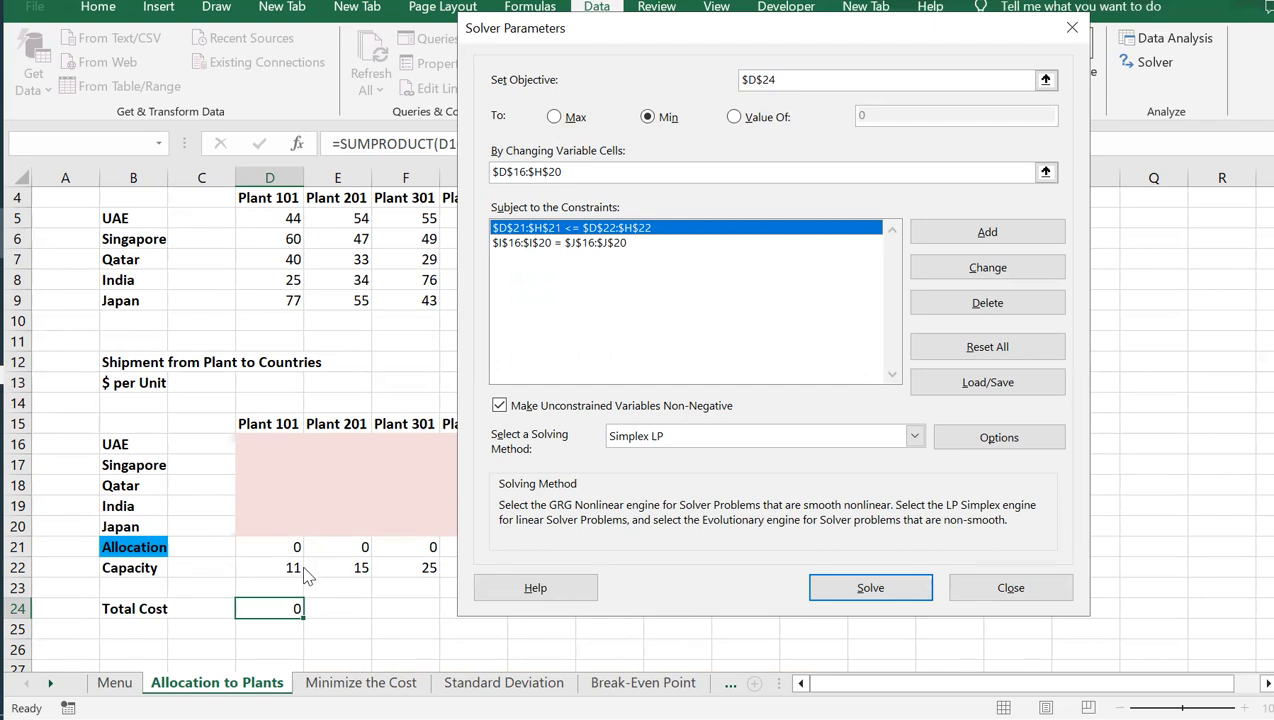
pyautogui.click(548, 245)
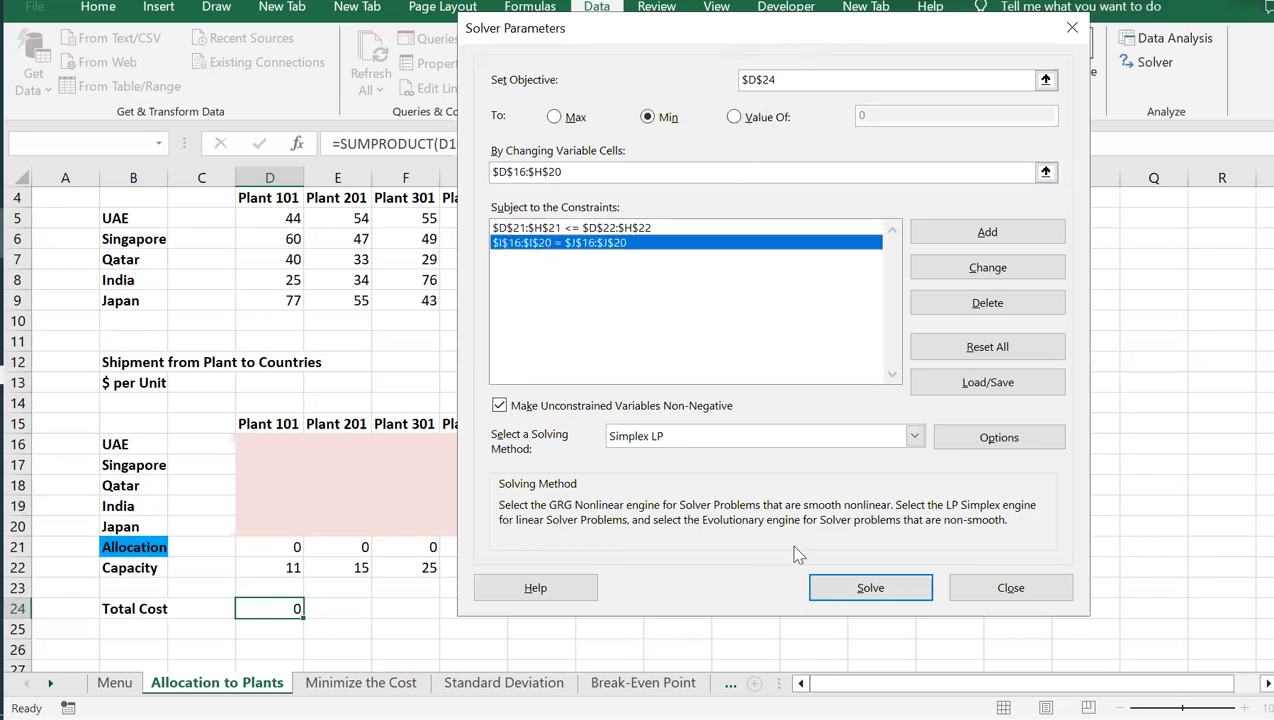
# Solve the model with the Simplex LP method and keep the Solver solution
pyautogui.moveTo(735, 50); pyautogui.dragTo(1051, 186)
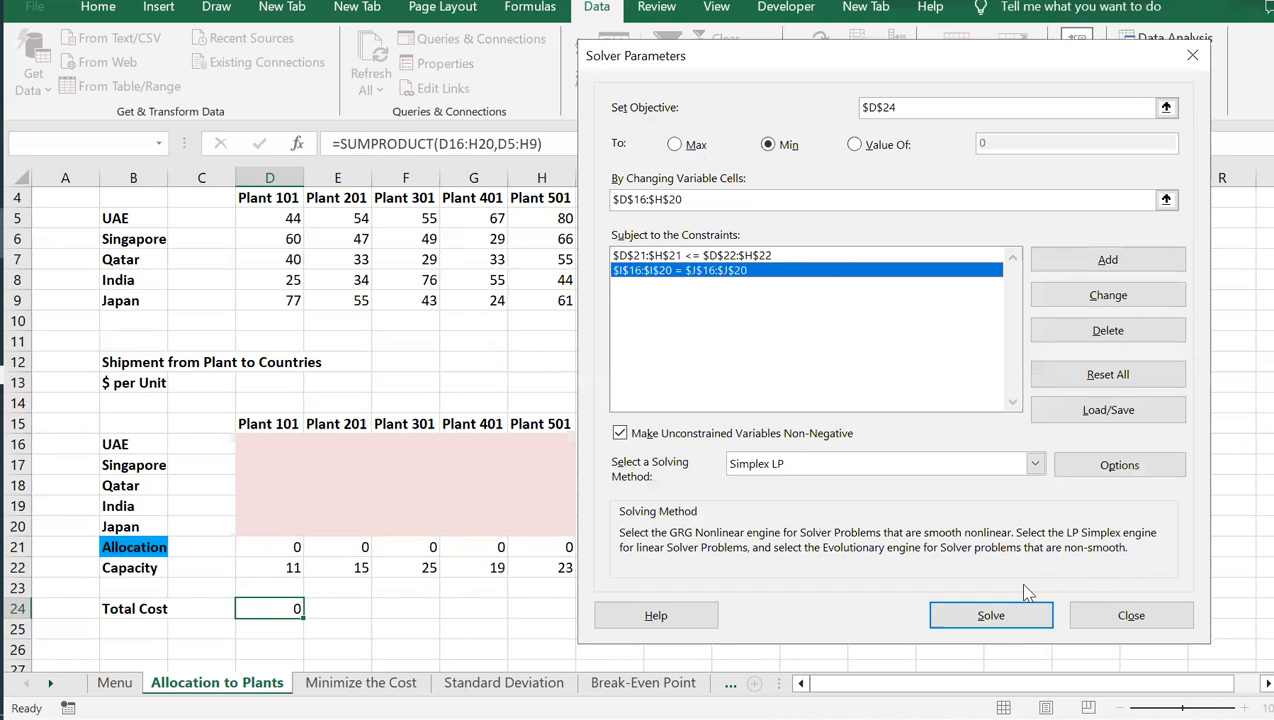
pyautogui.click(1186, 717)
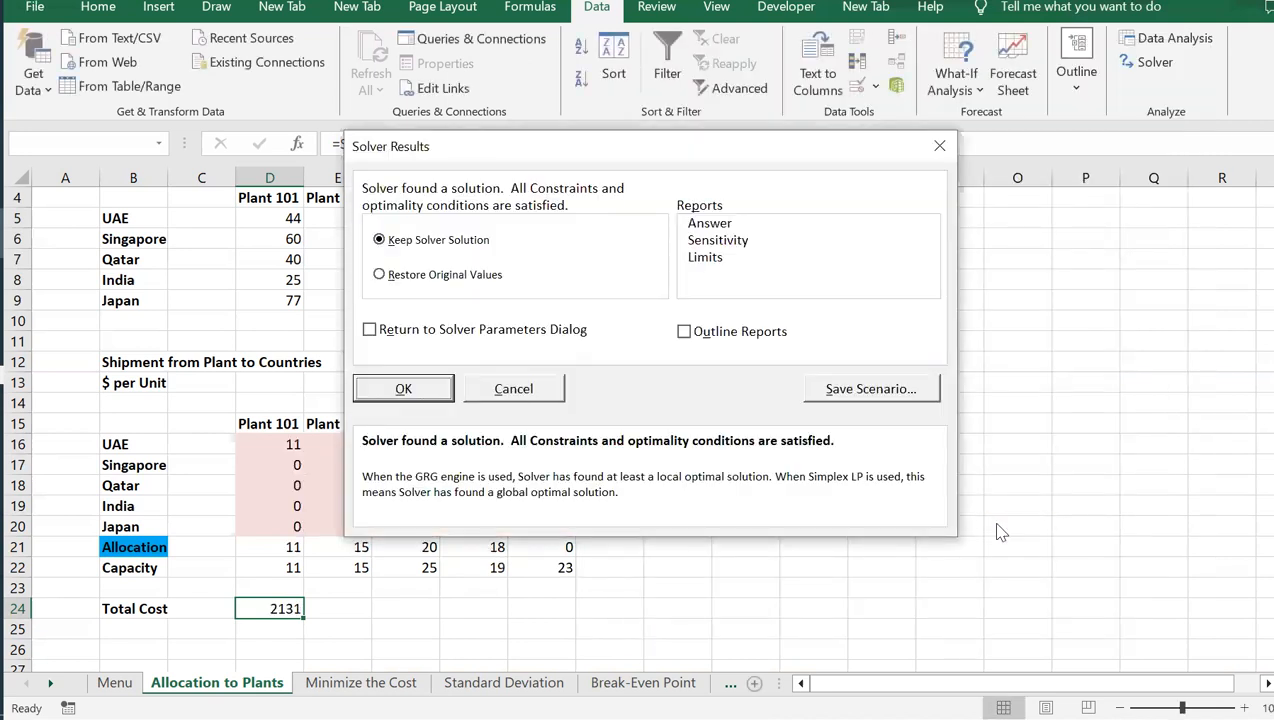
pyautogui.click(405, 391)
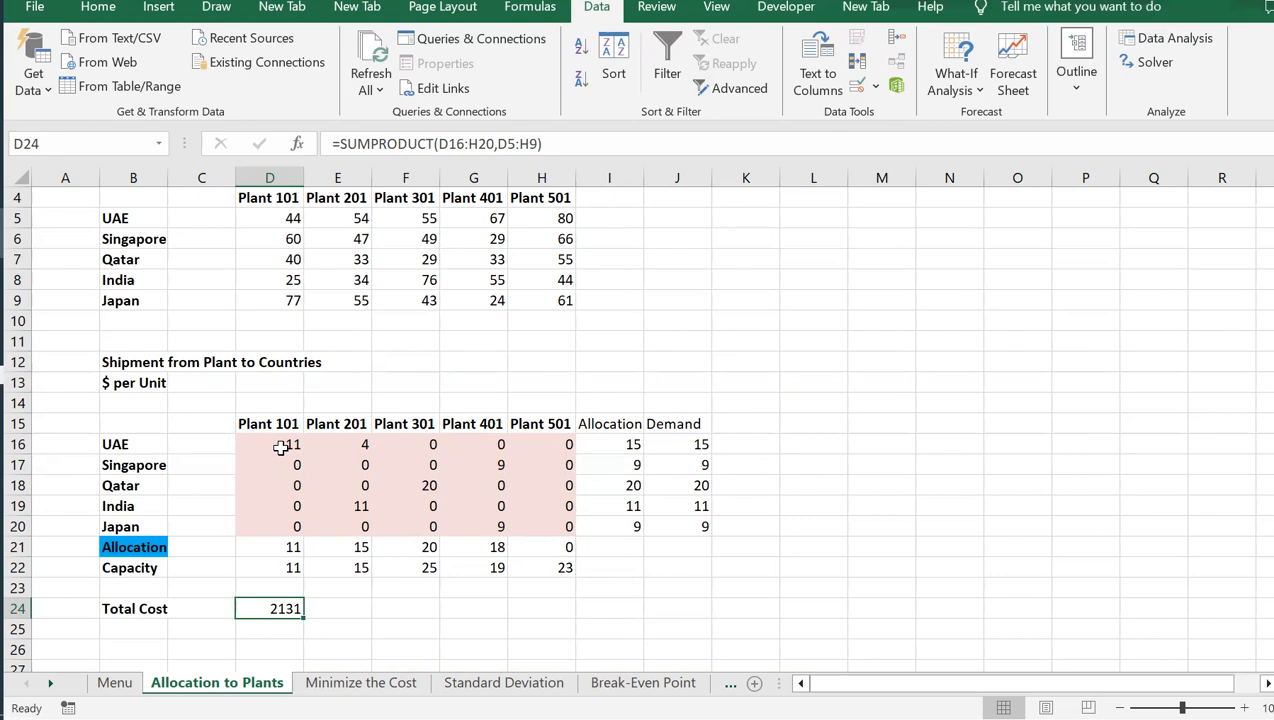
# Examine the solved shipments in D16:H20, comparing country allocation with demand in I16:J20 and plant allocation in D21:H21 with capacity
pyautogui.moveTo(281, 449); pyautogui.dragTo(557, 518)
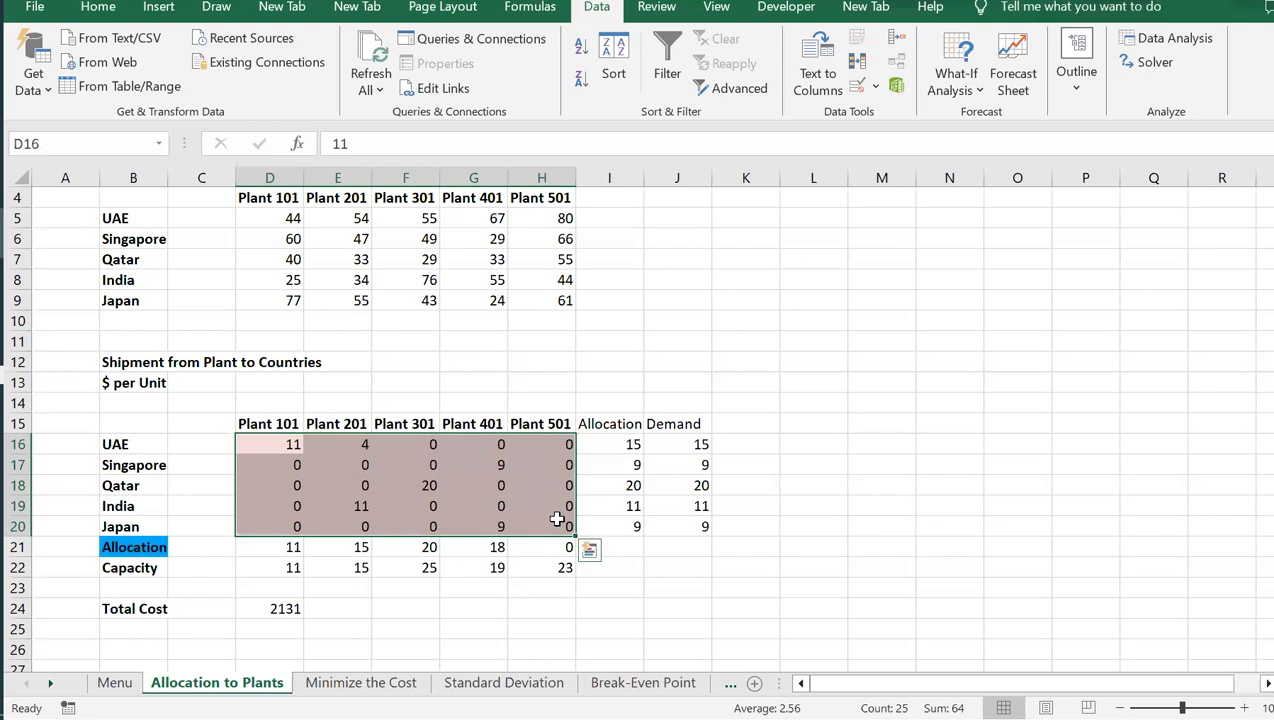
pyautogui.click(278, 441)
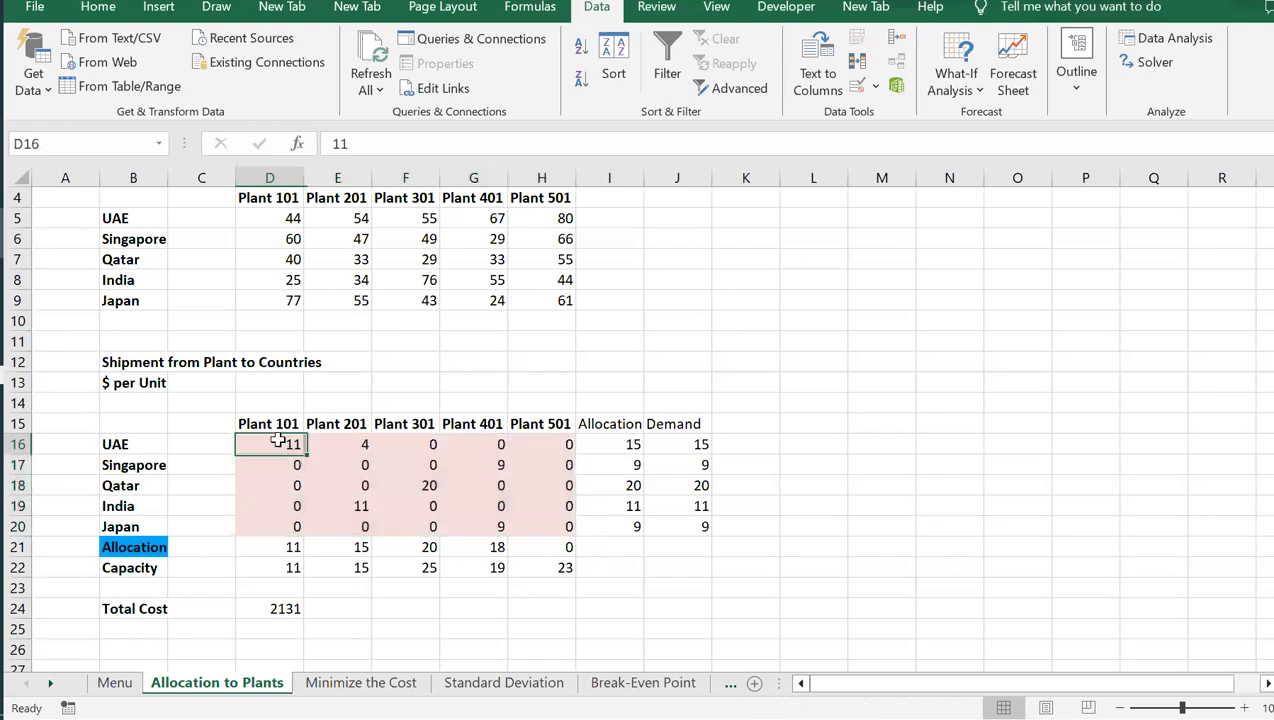
pyautogui.moveTo(278, 441); pyautogui.dragTo(552, 517)
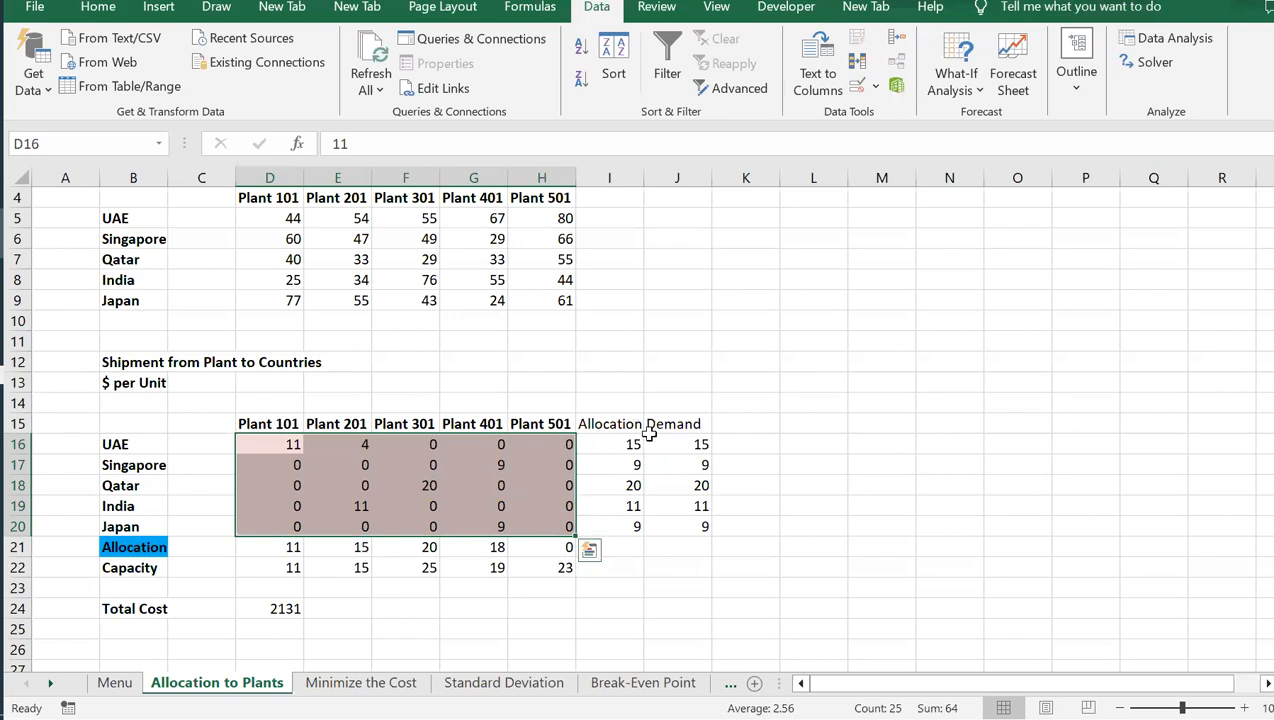
pyautogui.moveTo(600, 444); pyautogui.dragTo(697, 521)
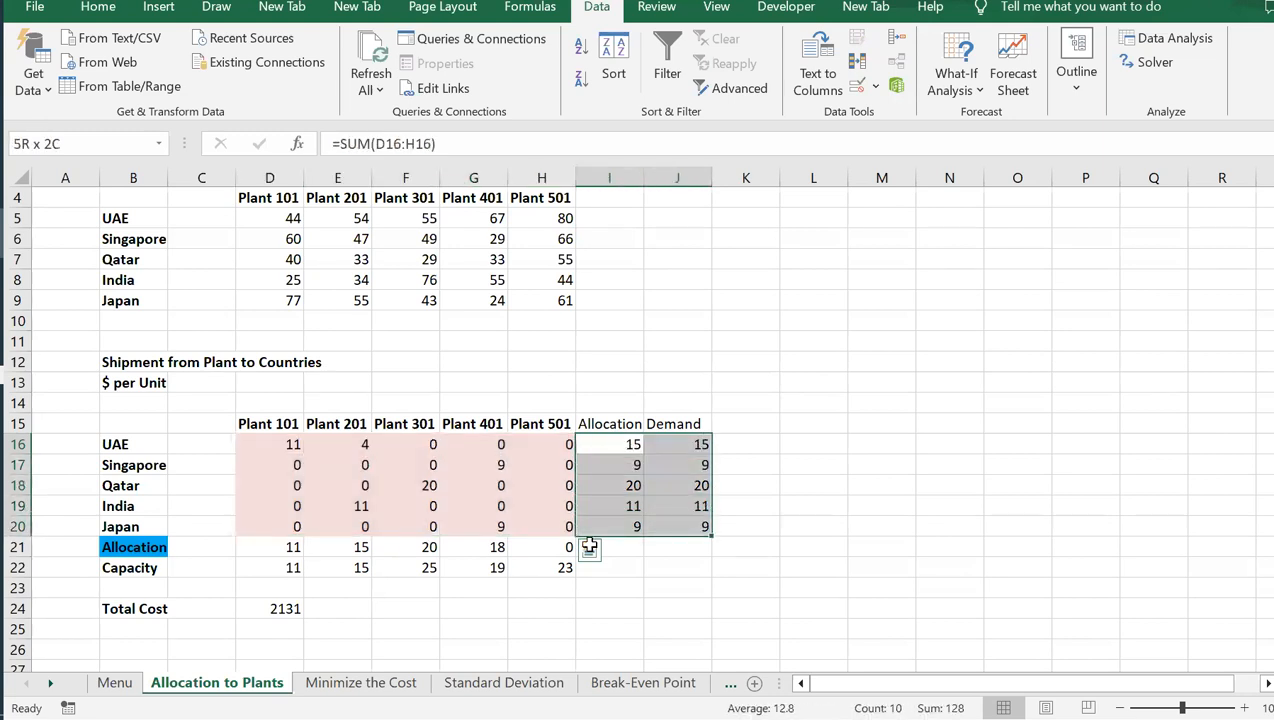
pyautogui.click(245, 547)
pyautogui.moveTo(409, 566); pyautogui.dragTo(608, 553)
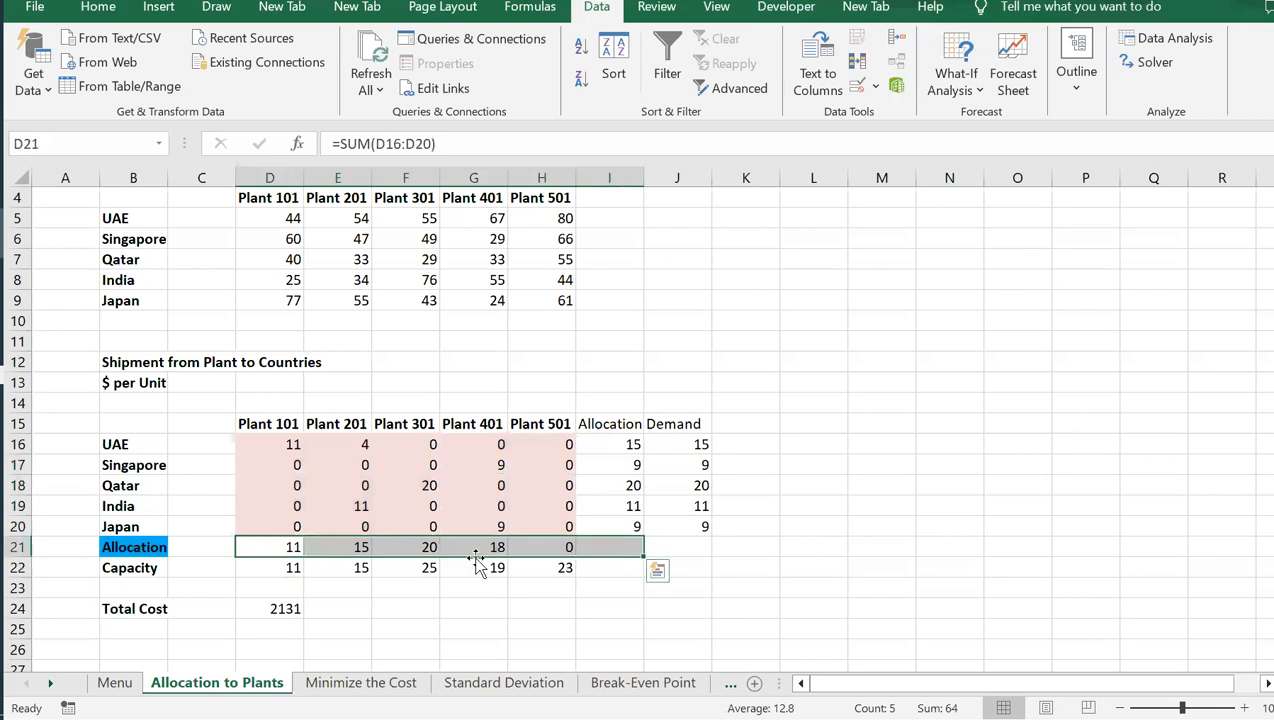
# Compare plant capacity D22:H22 with allocation D21:H21, and review the total cost formula in D24 against the shipment range D16:H20
pyautogui.click(273, 568)
pyautogui.moveTo(273, 568); pyautogui.dragTo(568, 570)
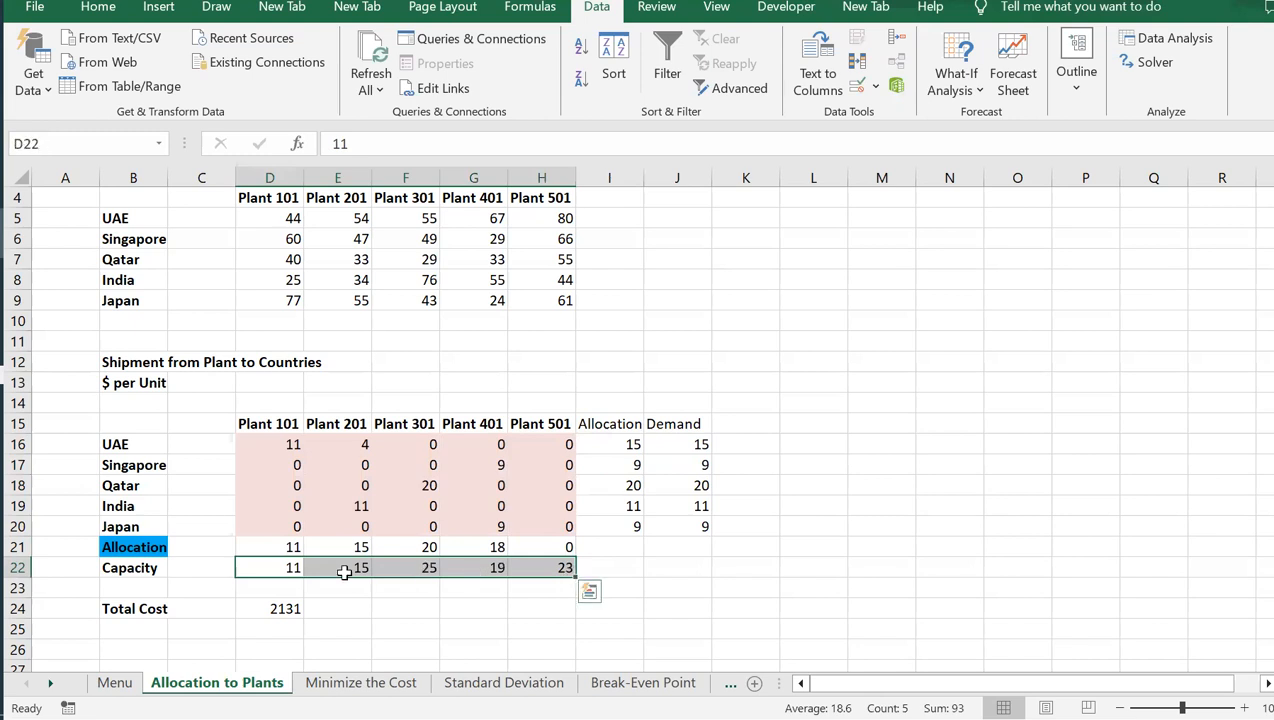
pyautogui.moveTo(254, 545); pyautogui.dragTo(568, 547)
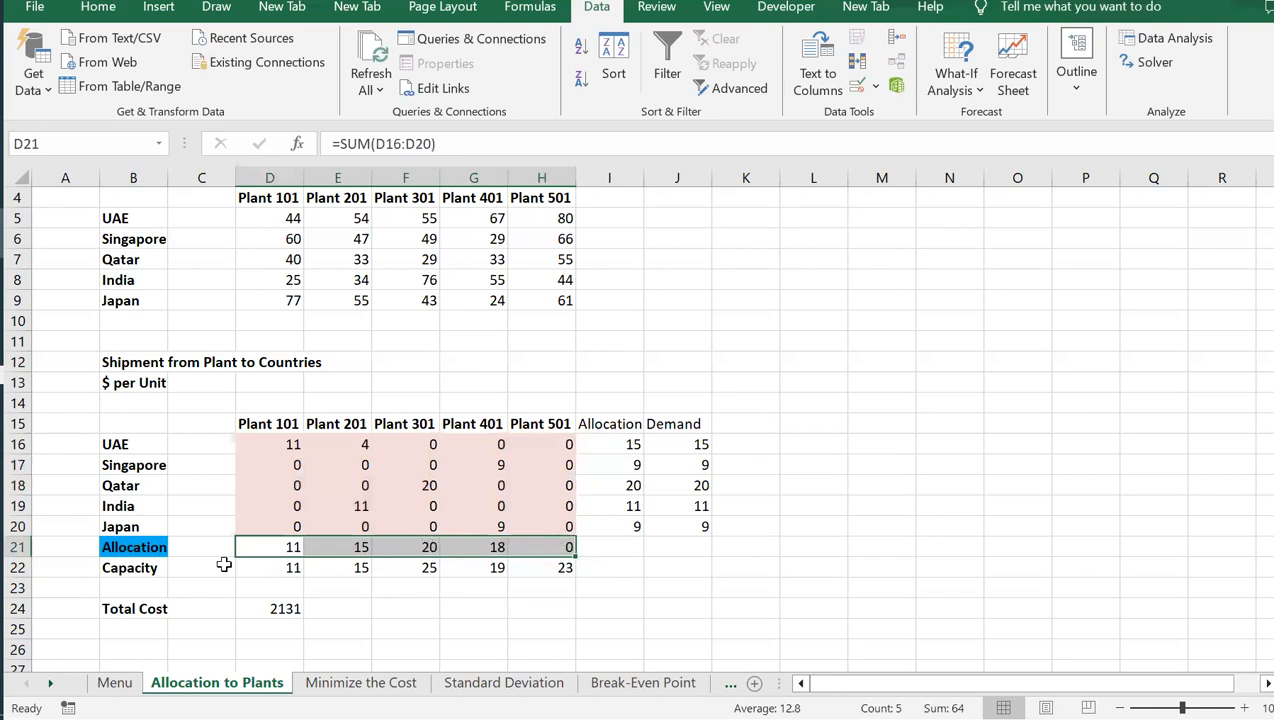
pyautogui.moveTo(262, 566); pyautogui.dragTo(556, 564)
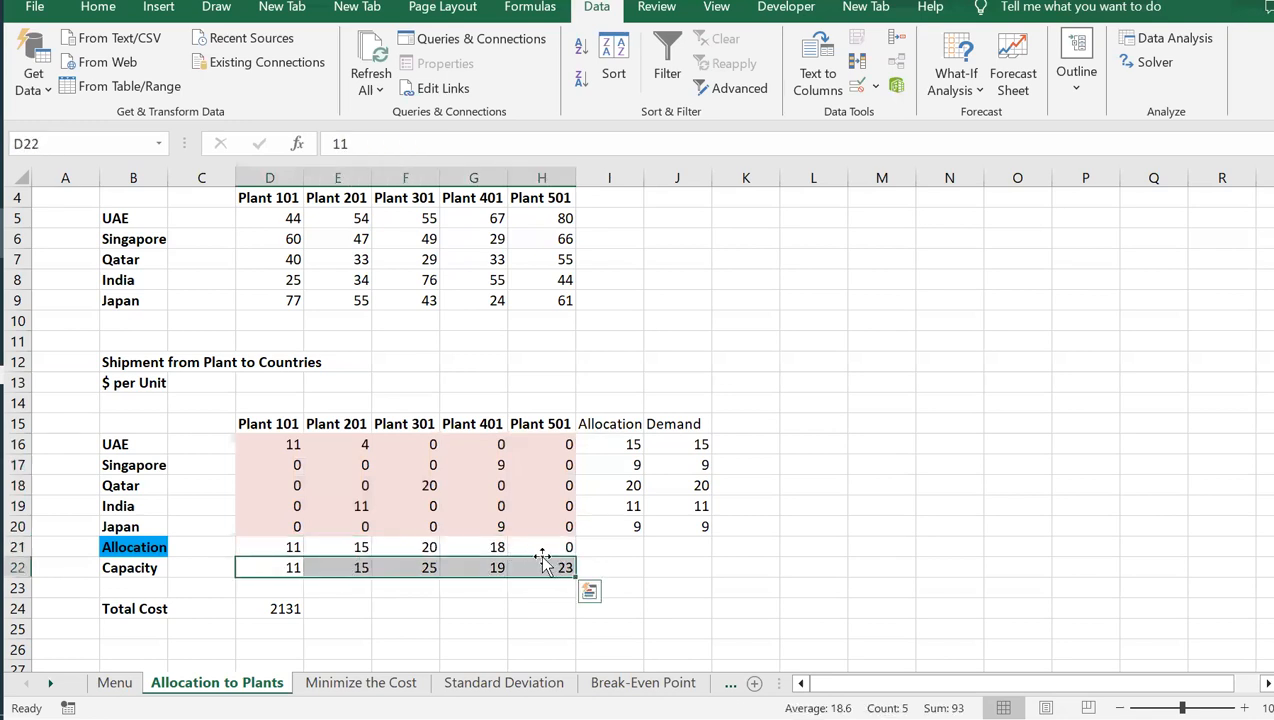
pyautogui.click(252, 608)
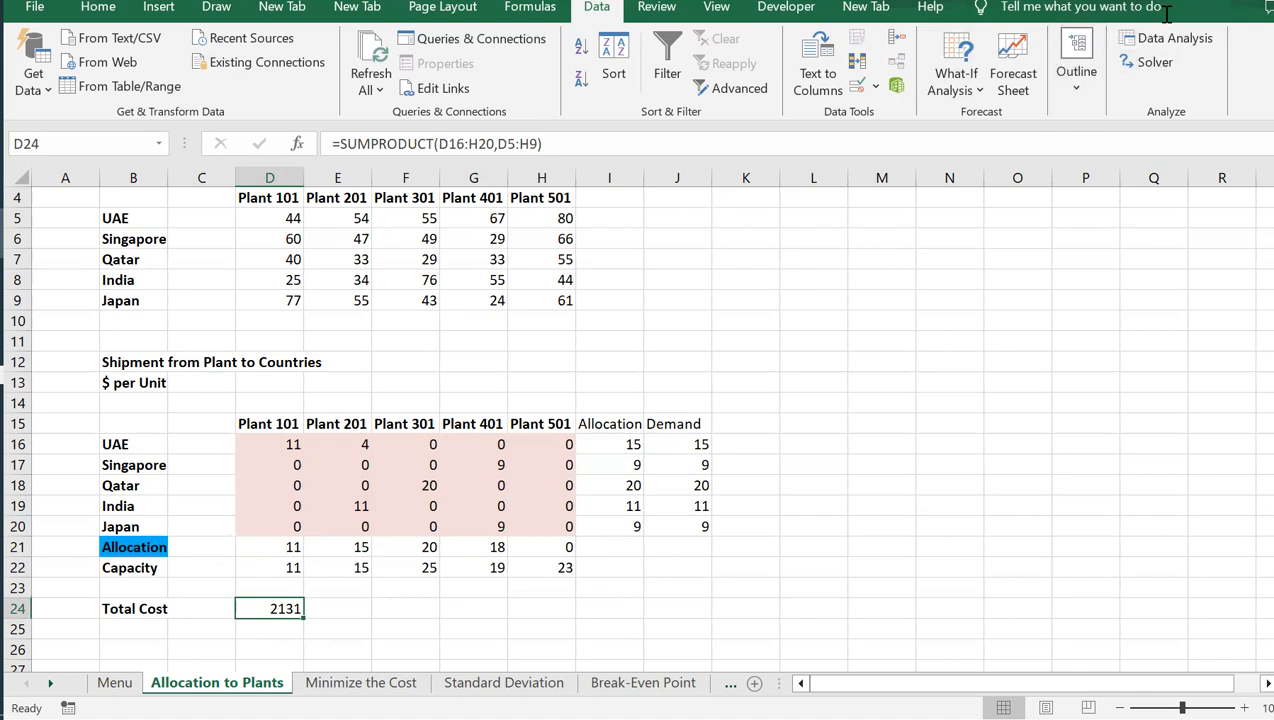
pyautogui.moveTo(272, 442); pyautogui.dragTo(556, 532)
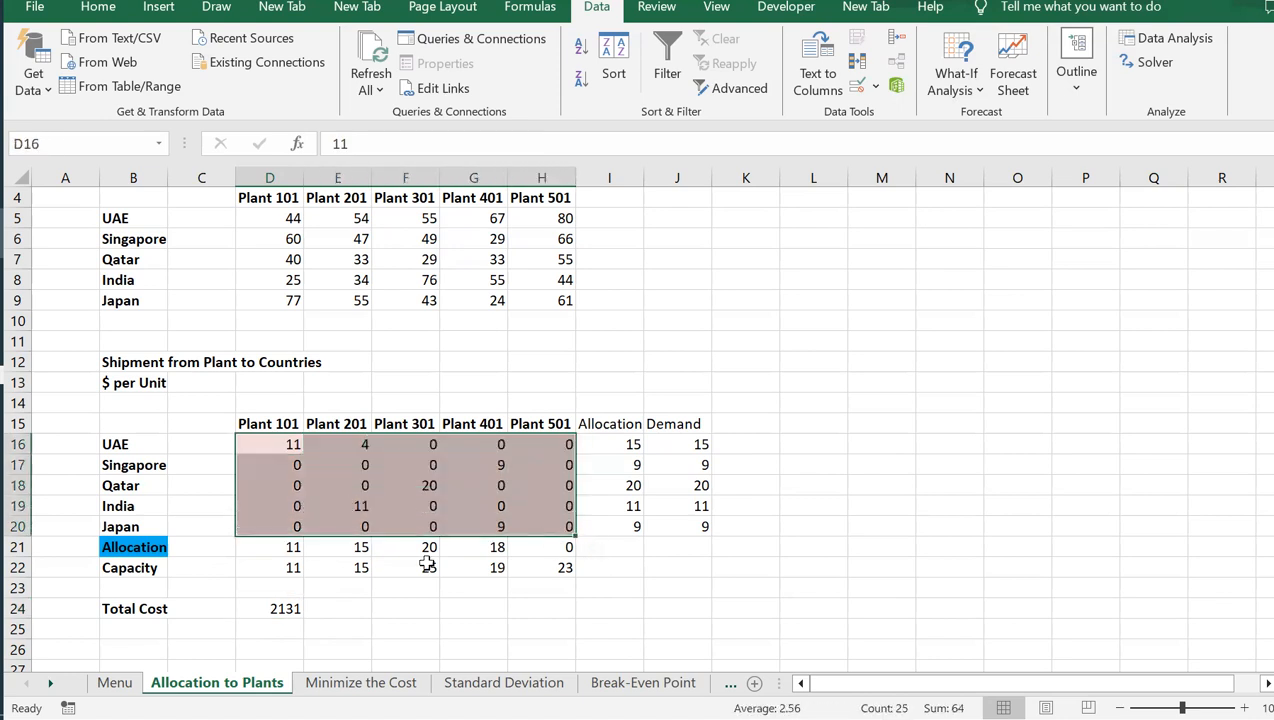
# Review the available solving methods in the Solver parameters, keep Simplex LP selected, and close Solver without solving again
pyautogui.click(1152, 68)
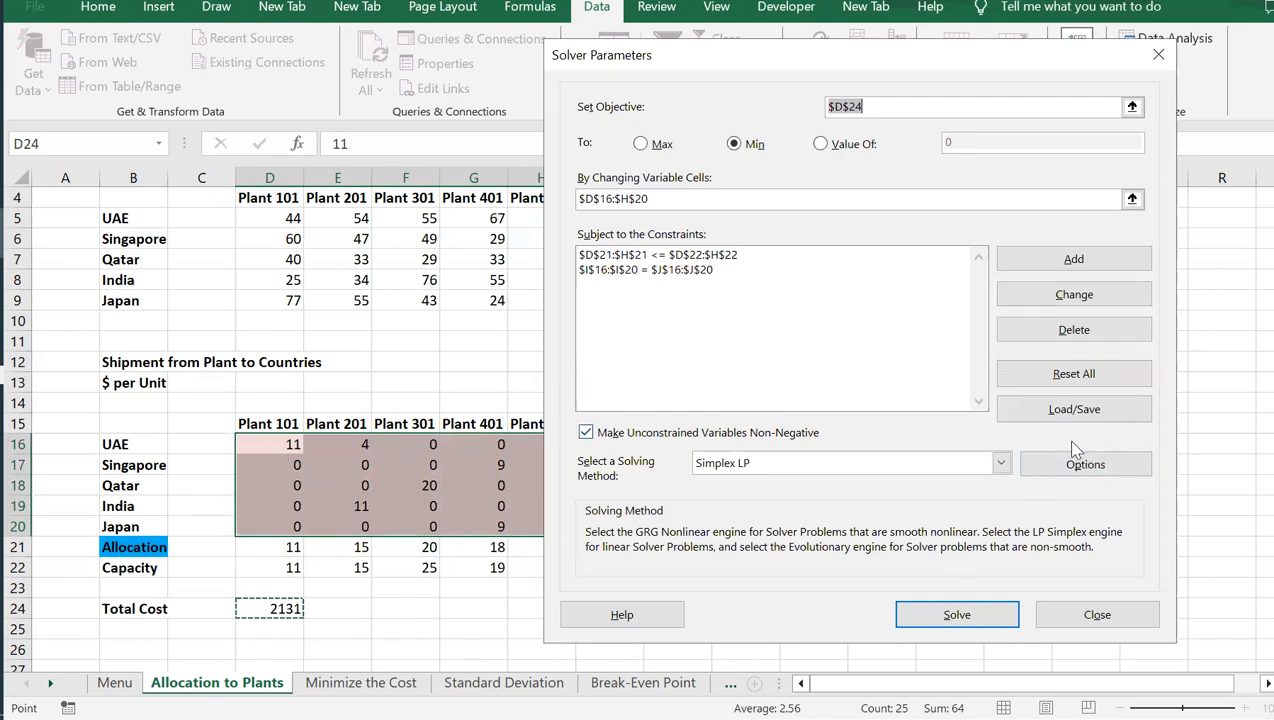
pyautogui.click(1003, 464)
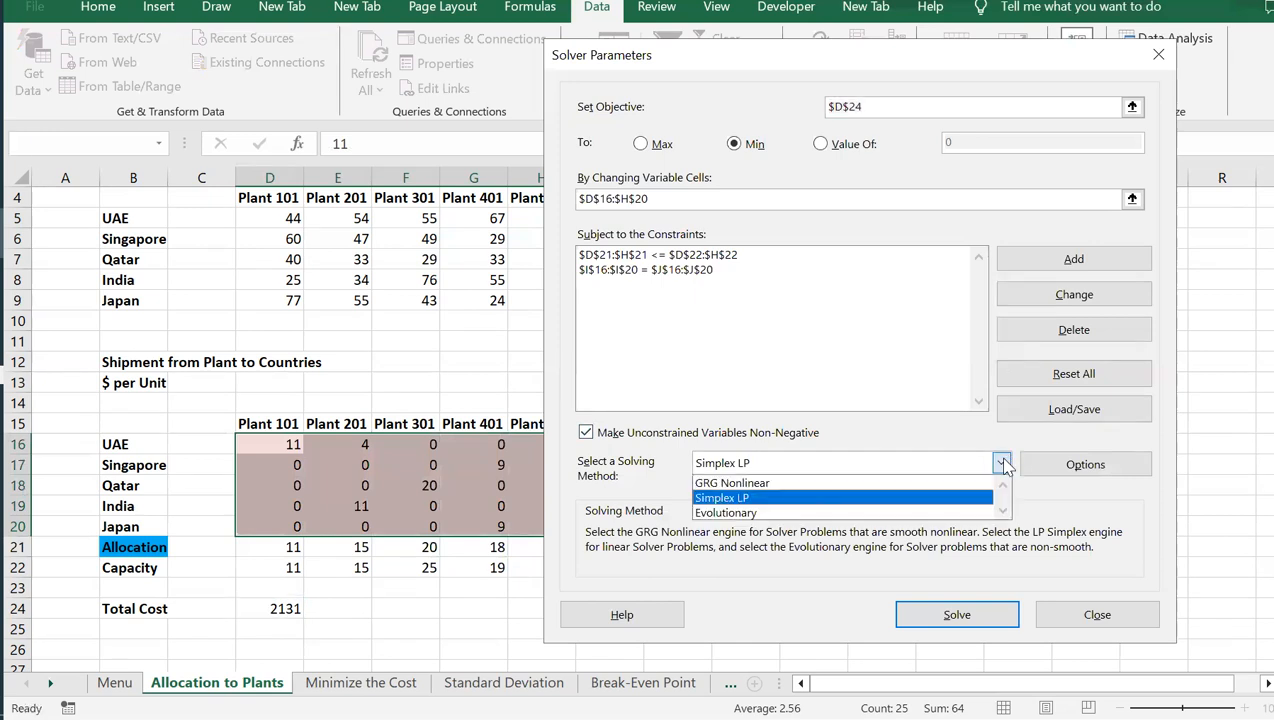
pyautogui.click(738, 498)
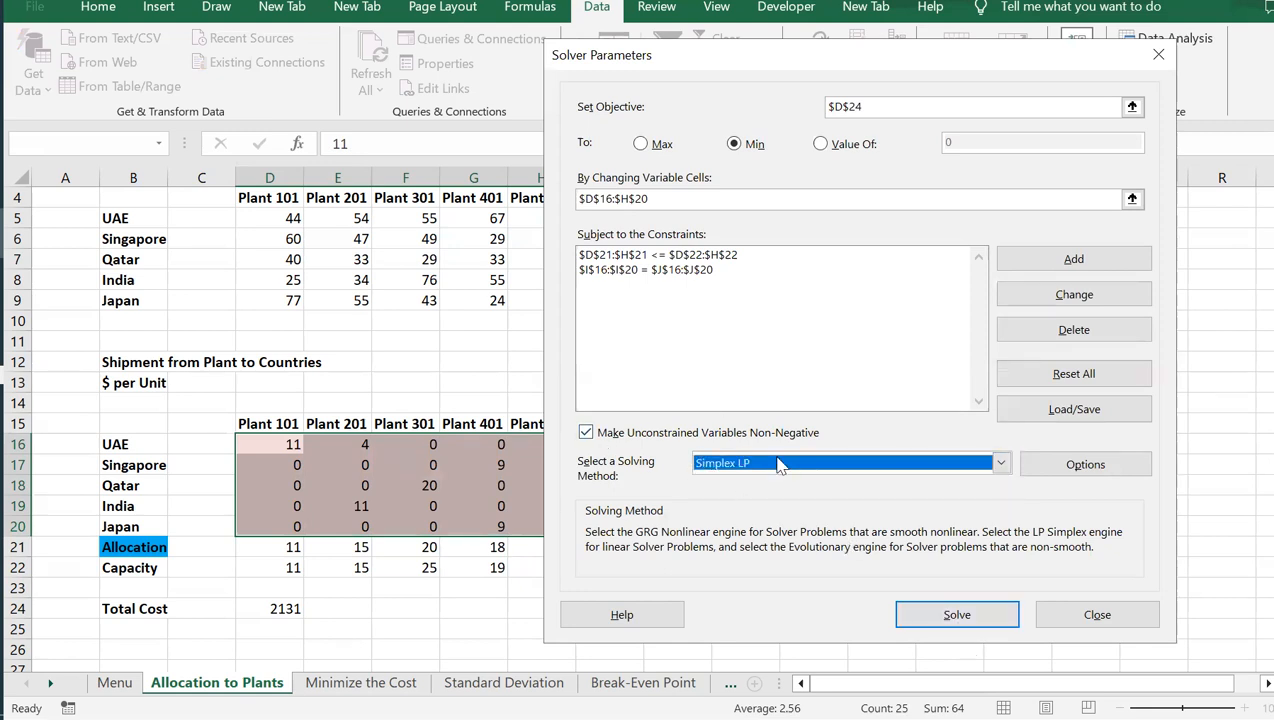
pyautogui.click(1118, 614)
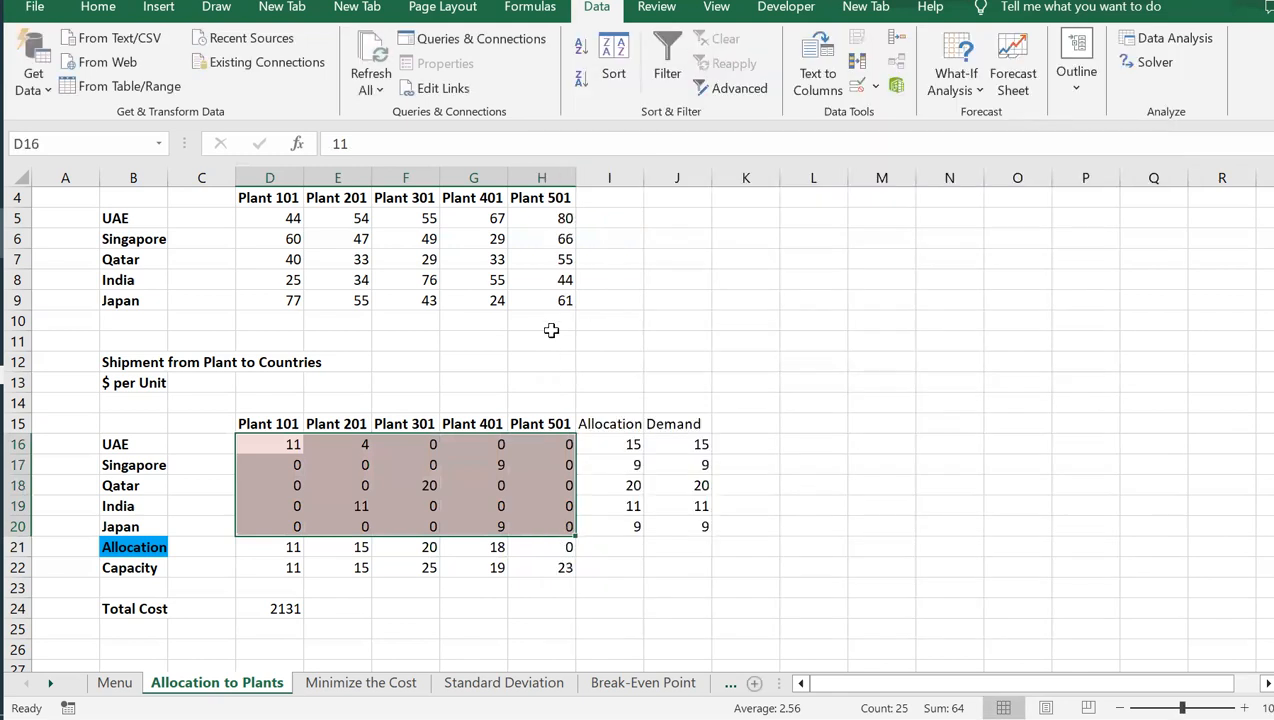